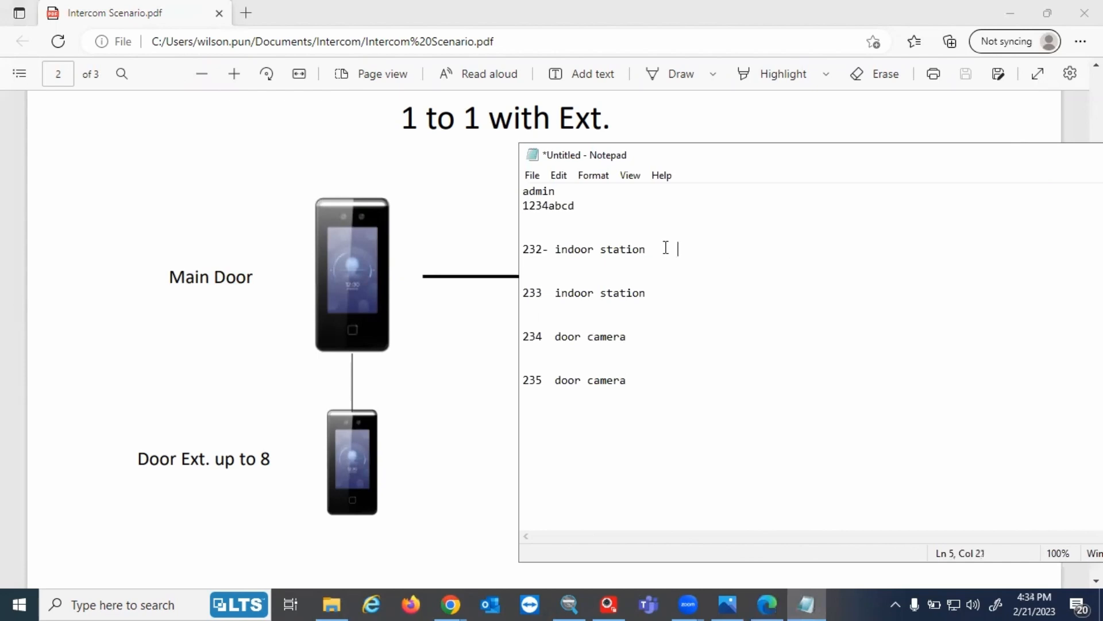
Append '- main' or '- ext' to the 232–235 device lines in Notepad, then select the 232 line
left_click(724, 248)
type("-- ext")
left_click(677, 340)
type("- main")
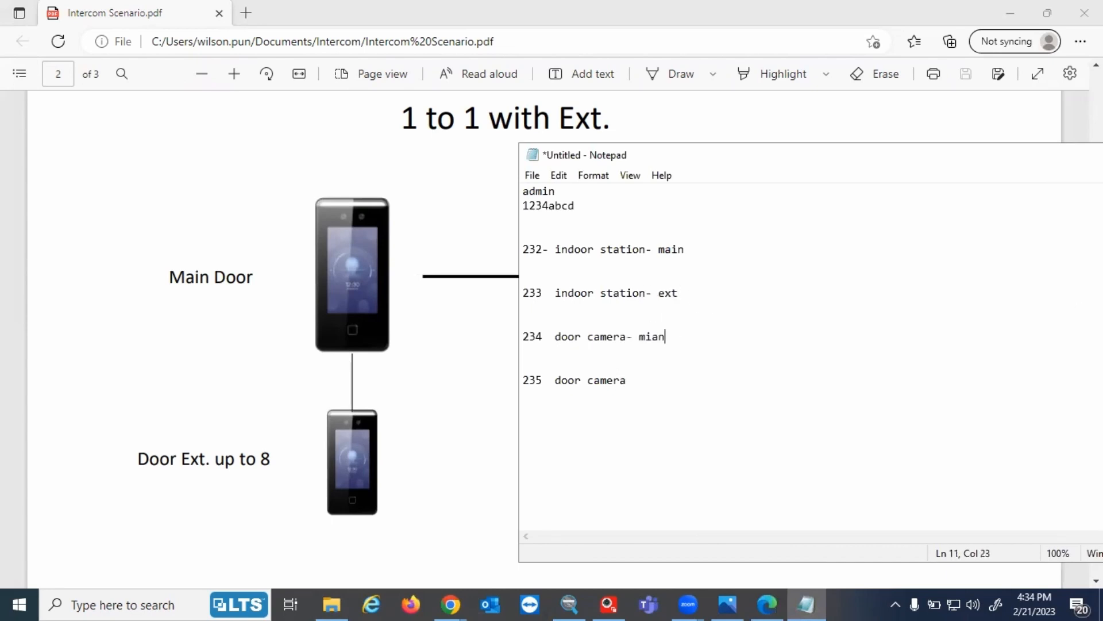
left_click(663, 383)
type("- ext")
double_click(700, 251)
left_click(706, 251)
left_click_drag(524, 250, 694, 249)
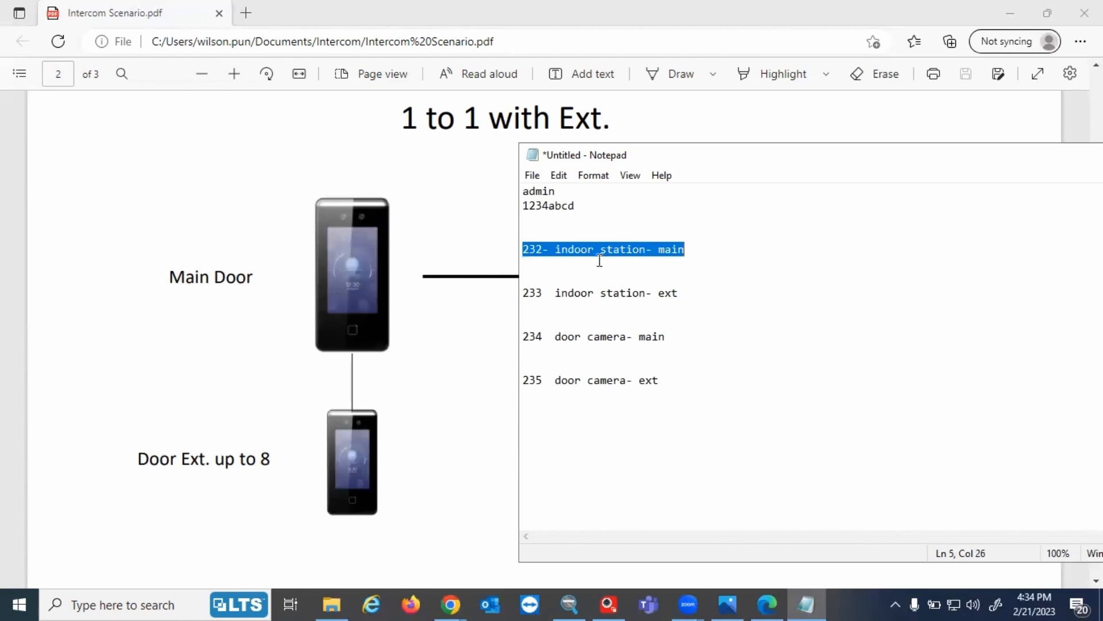
Open Network > Group Network Settings in the 192.168.109.232 indoor station's remote configuration
left_click(608, 604)
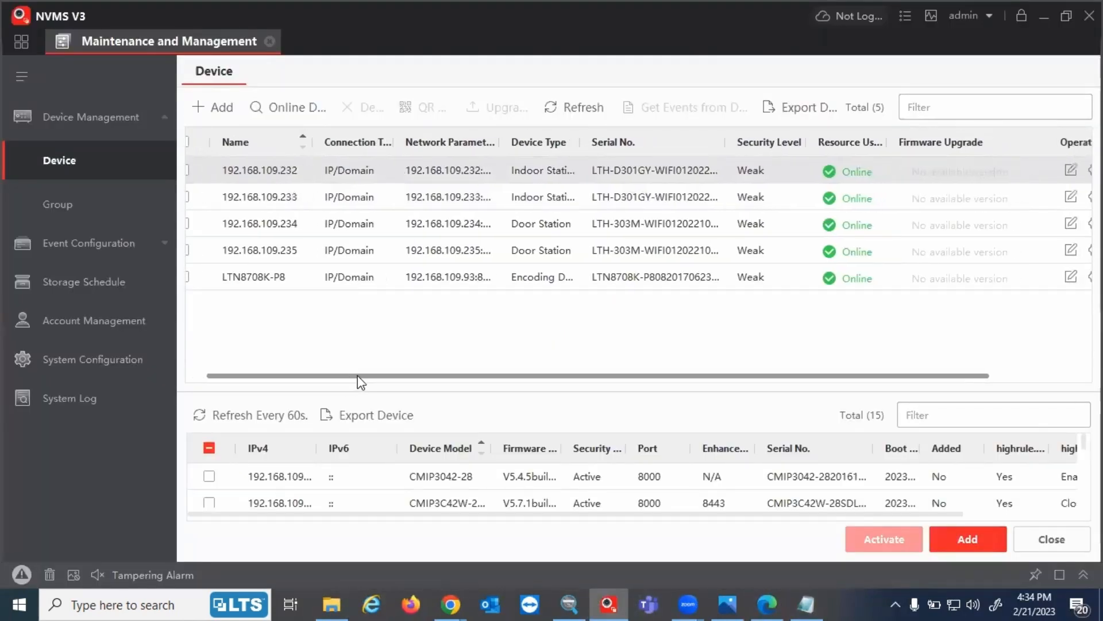
scroll(805, 218, "right", 3)
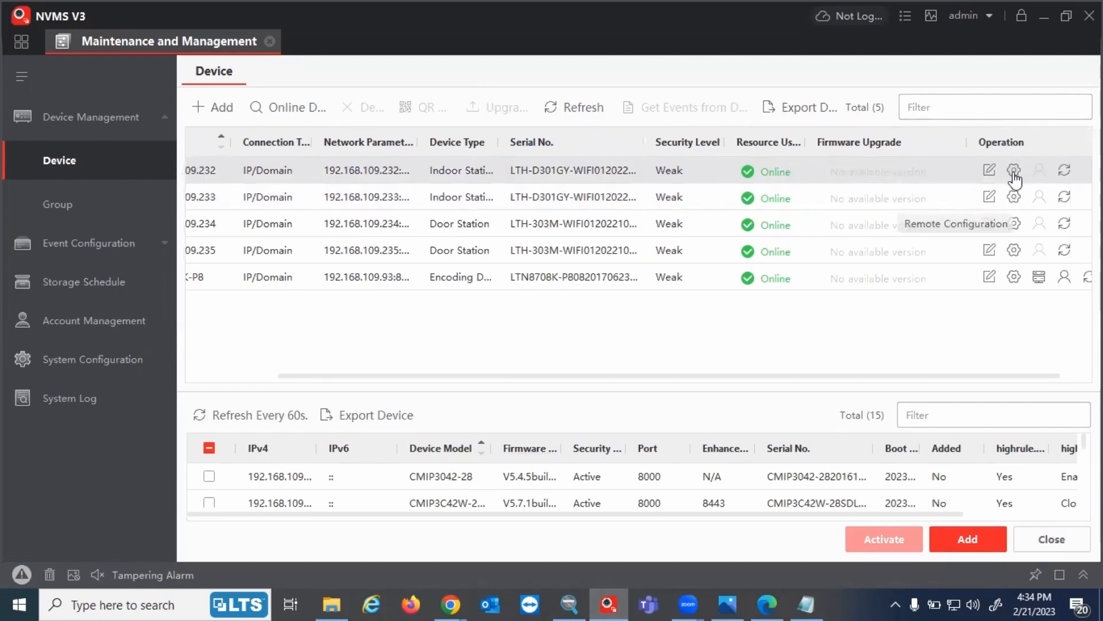
left_click(1014, 172)
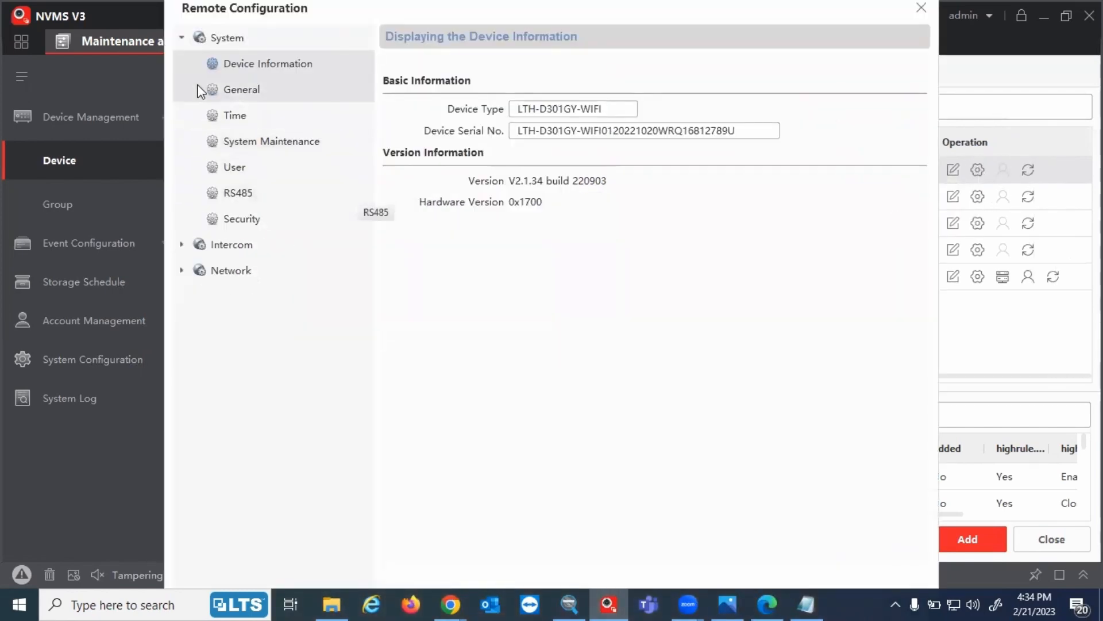
left_click(182, 270)
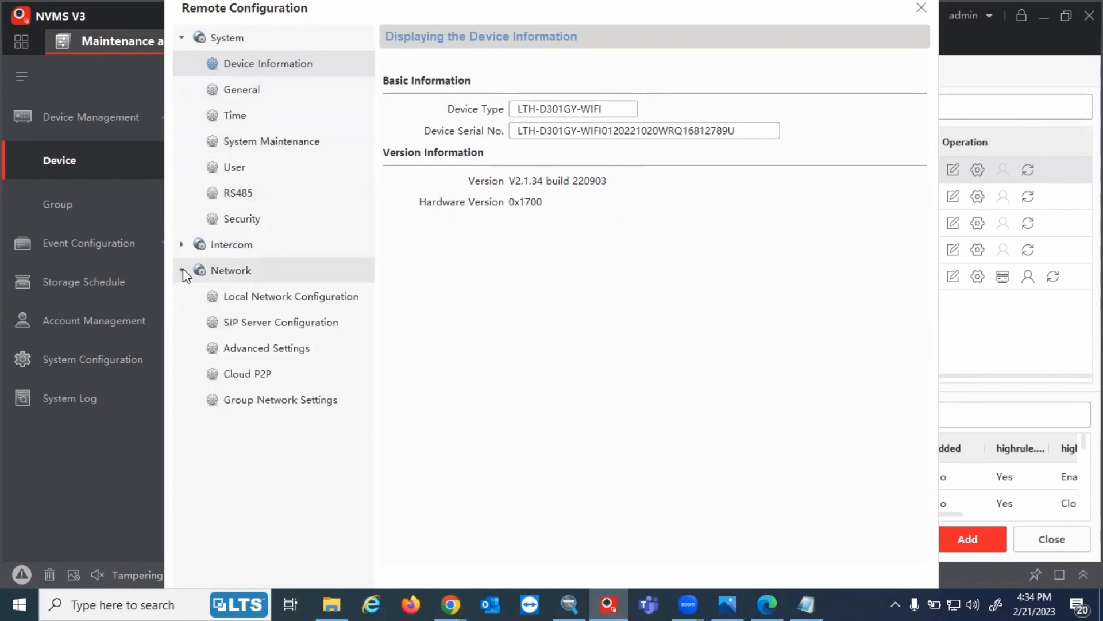
left_click(236, 403)
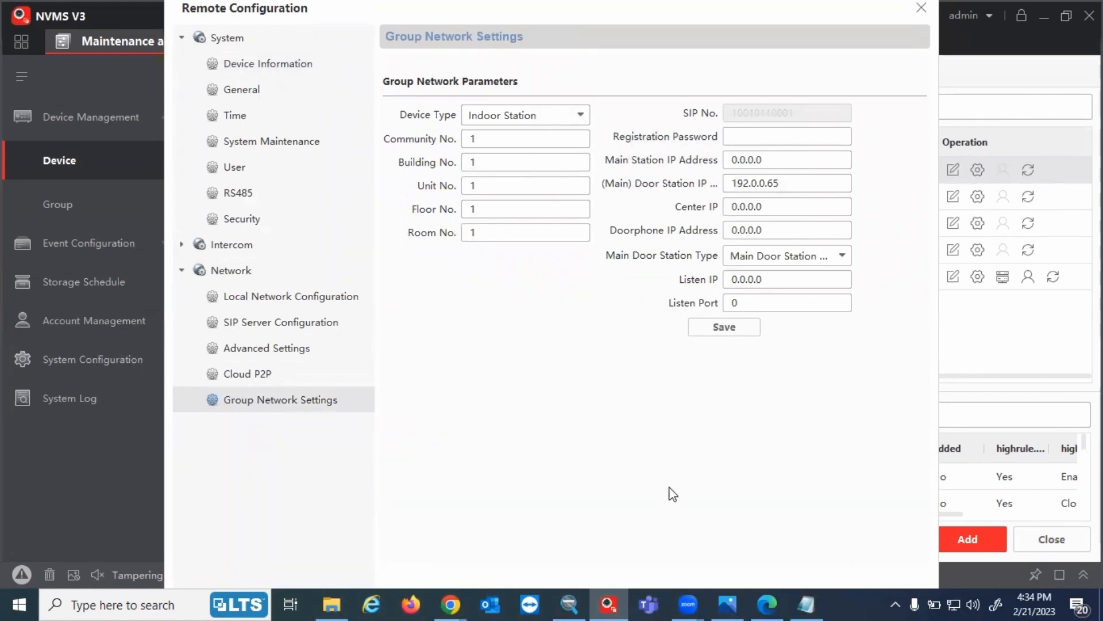
Replace the main door station IP with 192.168.109.234, checking the door camera address in the notes
left_click(769, 604)
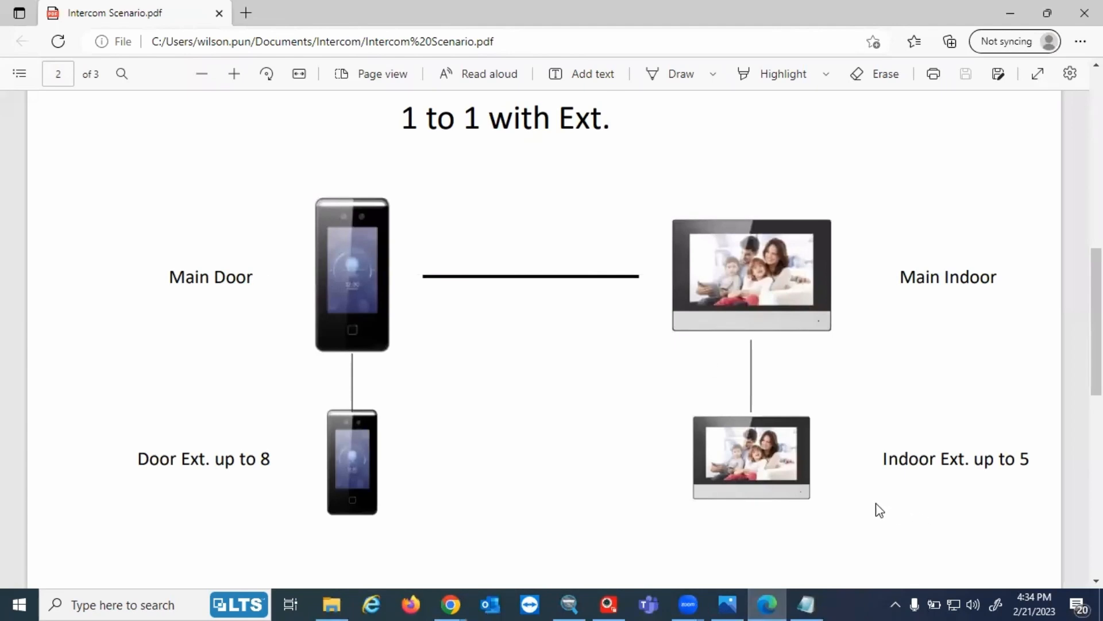
left_click(777, 598)
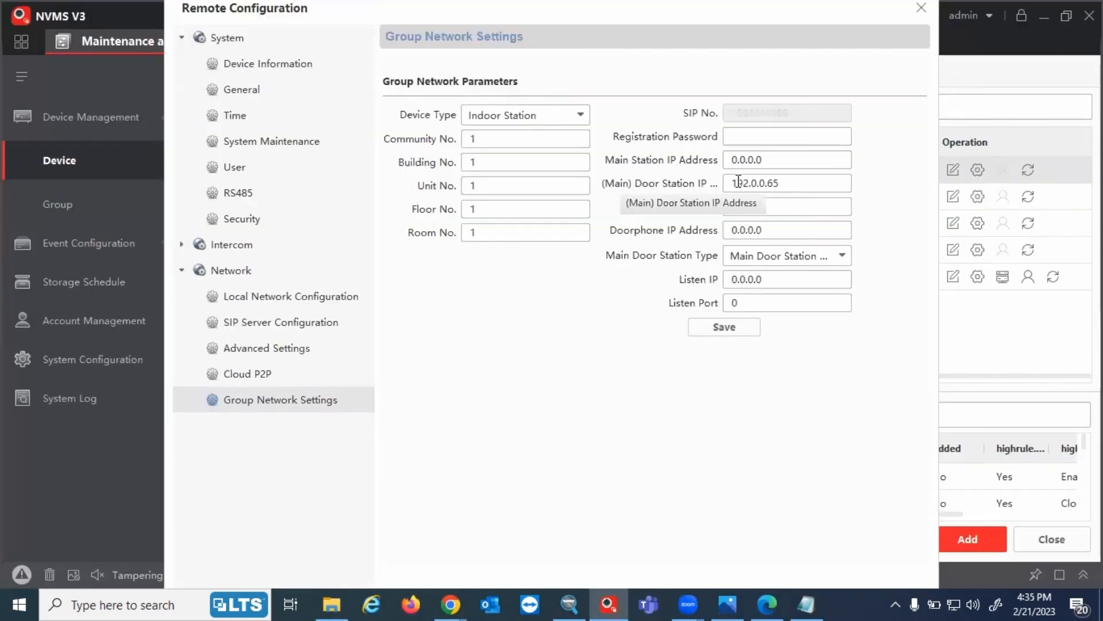
left_click(740, 184)
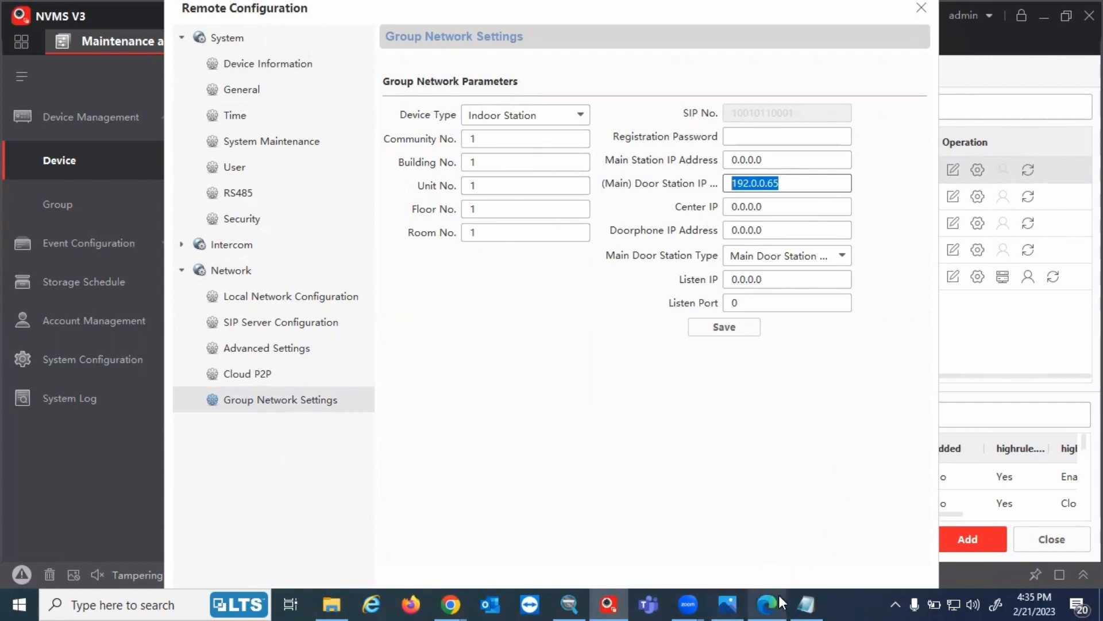
mouse_move(812, 594)
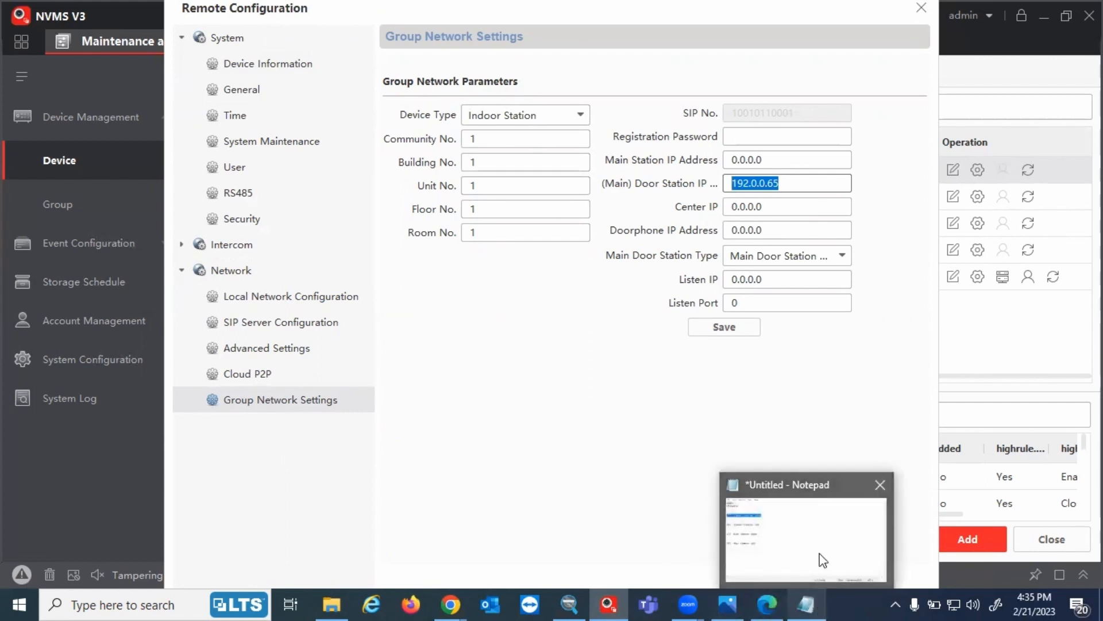
left_click(833, 547)
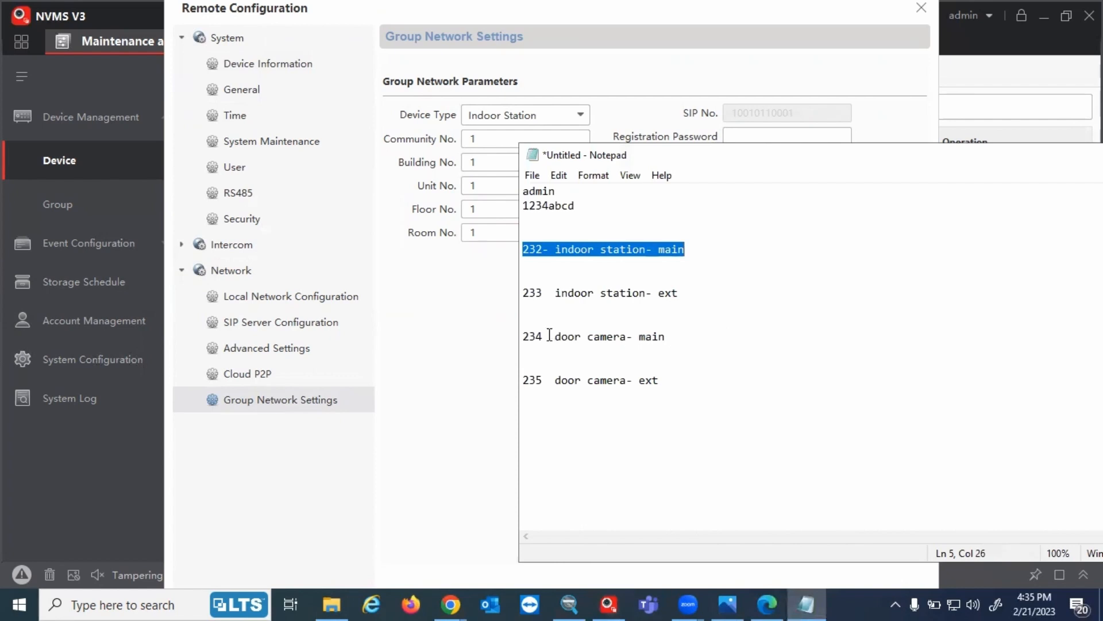
left_click_drag(547, 336, 511, 337)
left_click(486, 356)
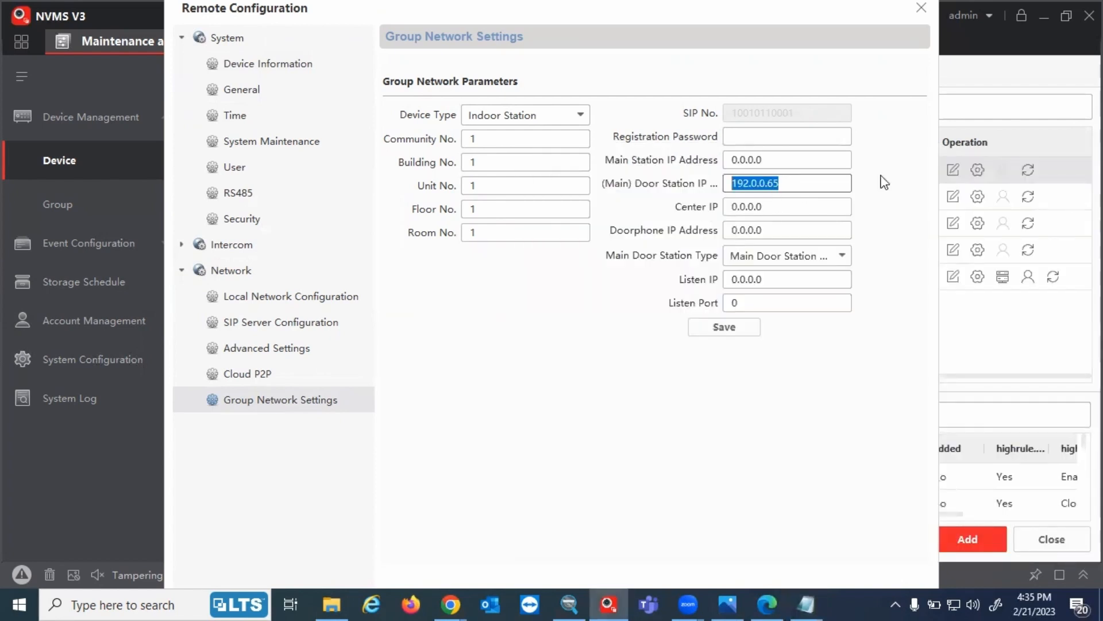
type("192.168.10")
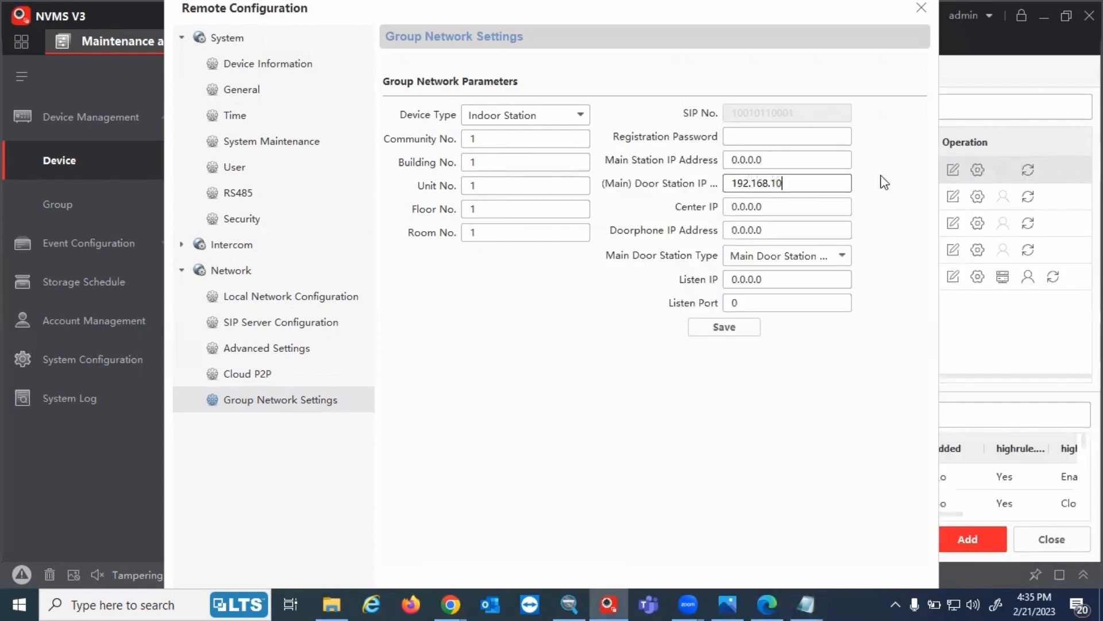
type("9.234")
Record the registration password in the Notepad notes and enter it in the Registration Password field
left_click(773, 136)
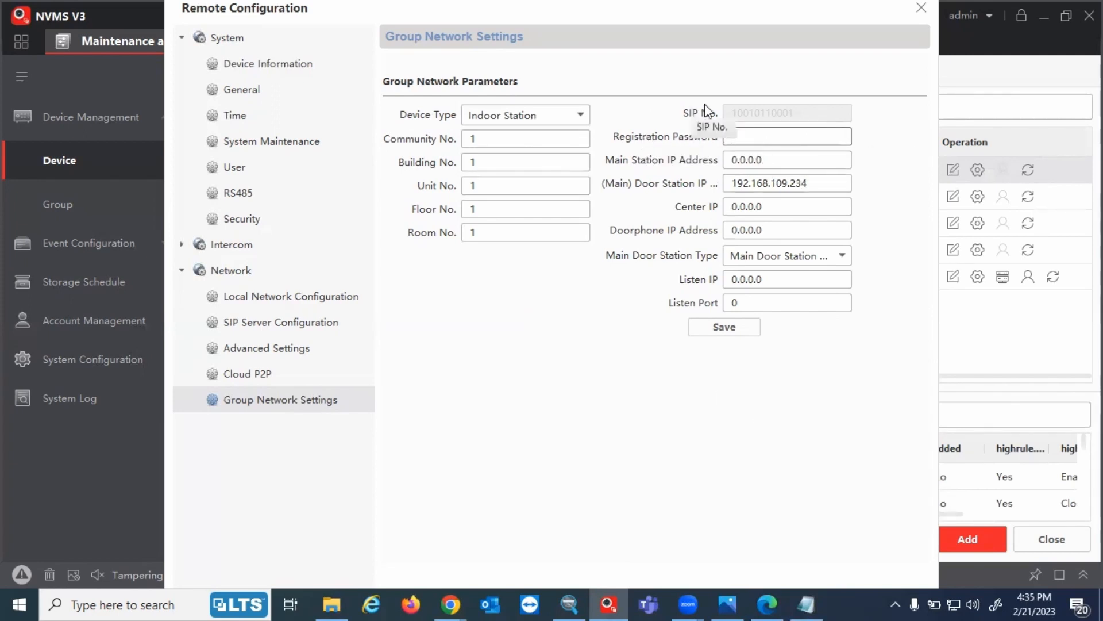
left_click(813, 598)
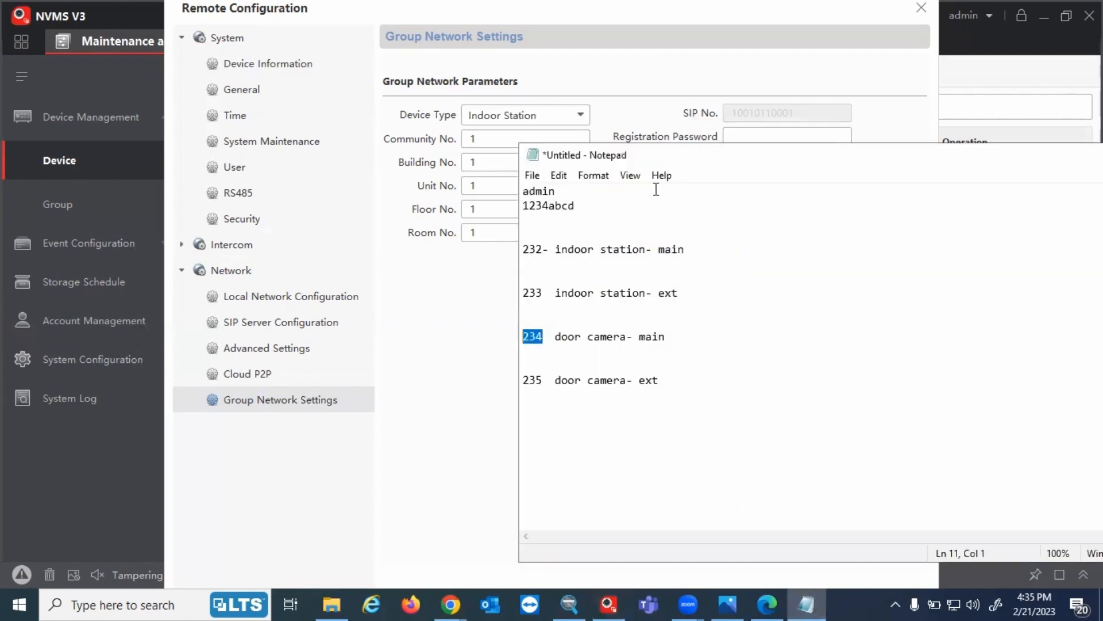
left_click(597, 208)
key("Return")
key("Up")
type("pw:")
key("Down")
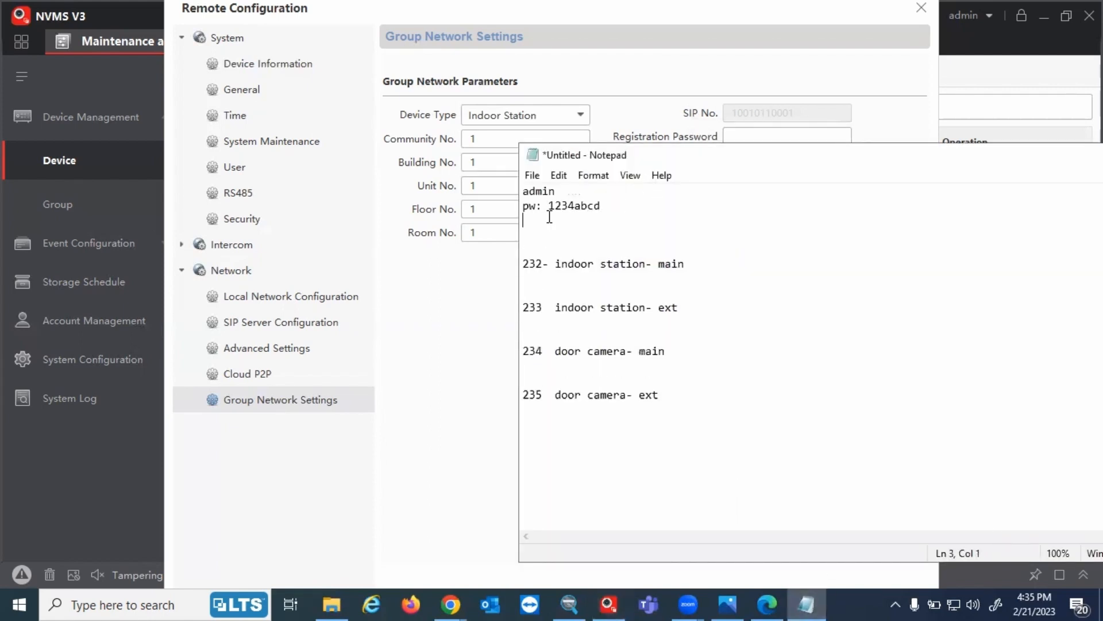
type("reg pw: 1234abcd")
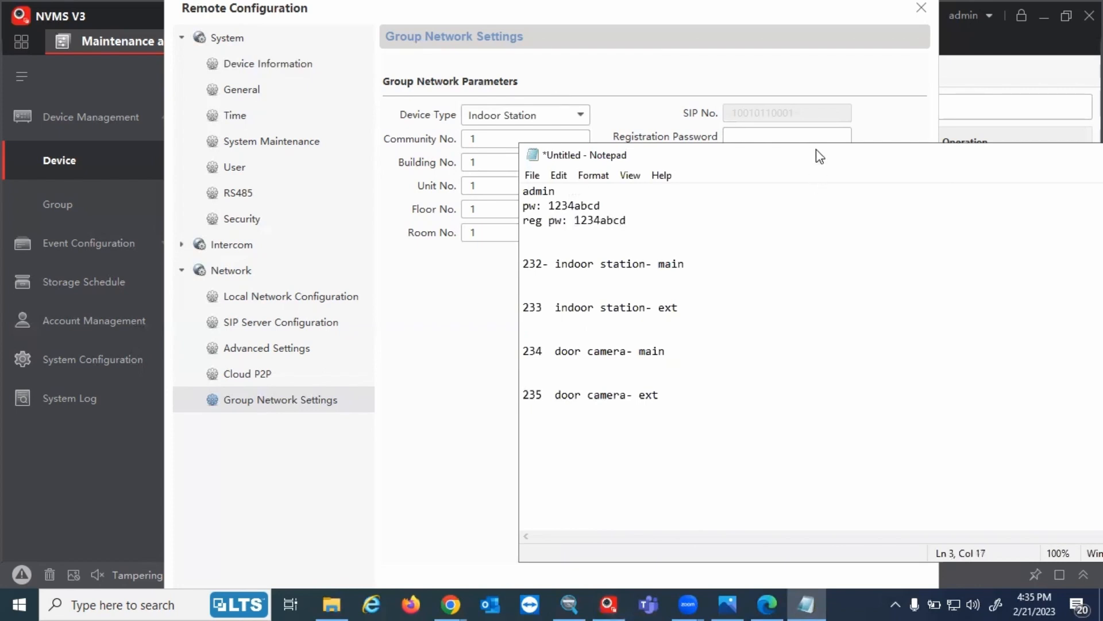
left_click(817, 136)
type("1234abc")
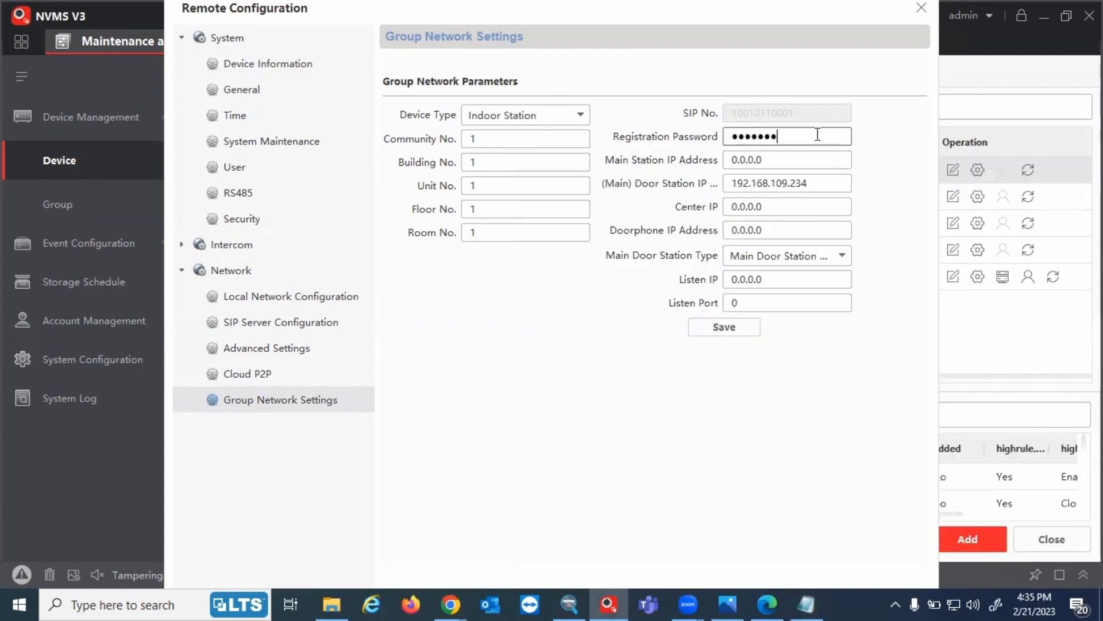
type("d")
Check that the 234 door station's device list is empty, then reopen the 232 station's remote configuration
left_click(933, 3)
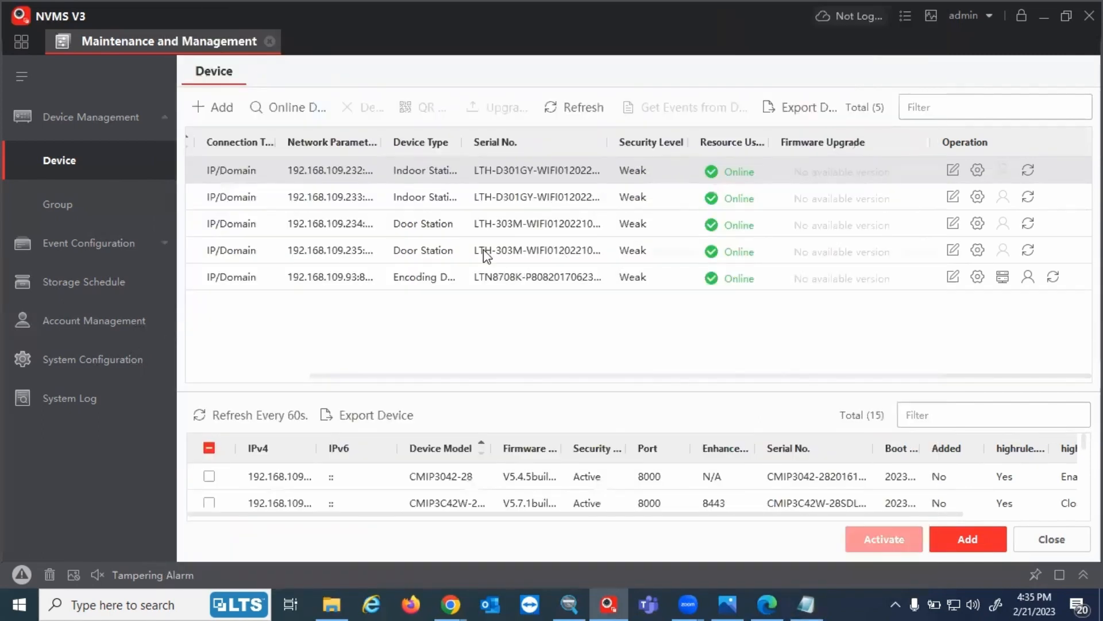
left_click(977, 225)
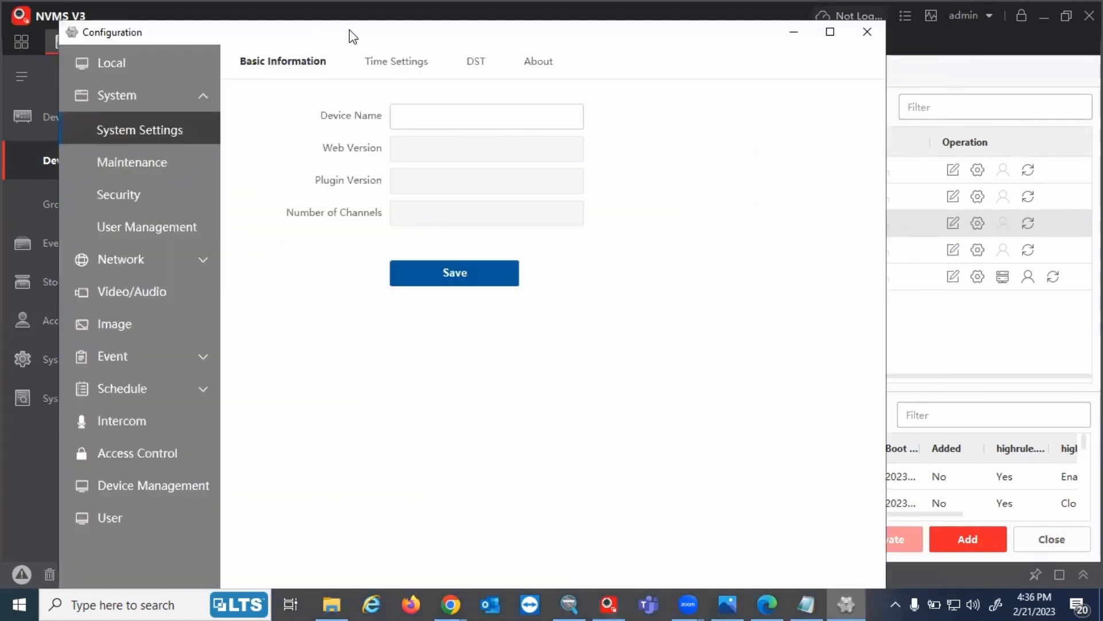
double_click(349, 32)
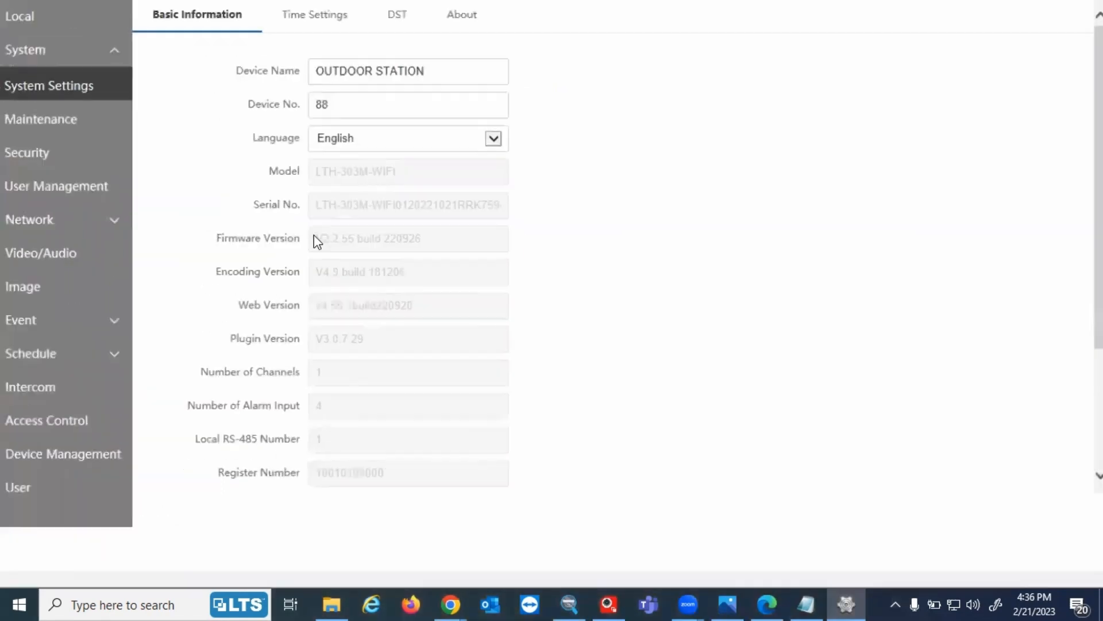
double_click(326, 10)
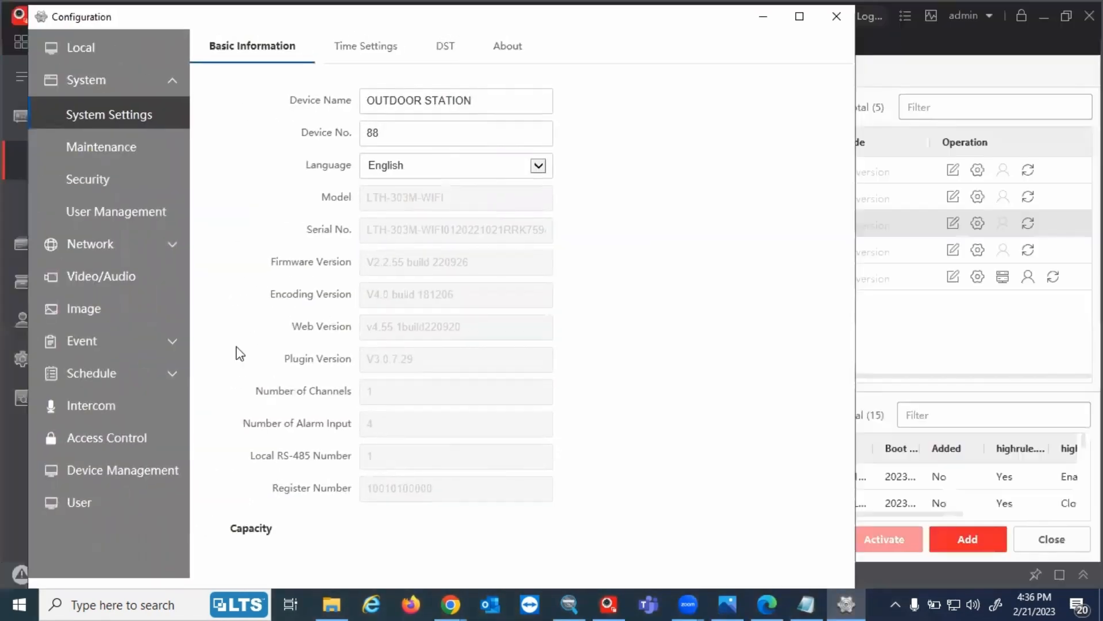
left_click(145, 468)
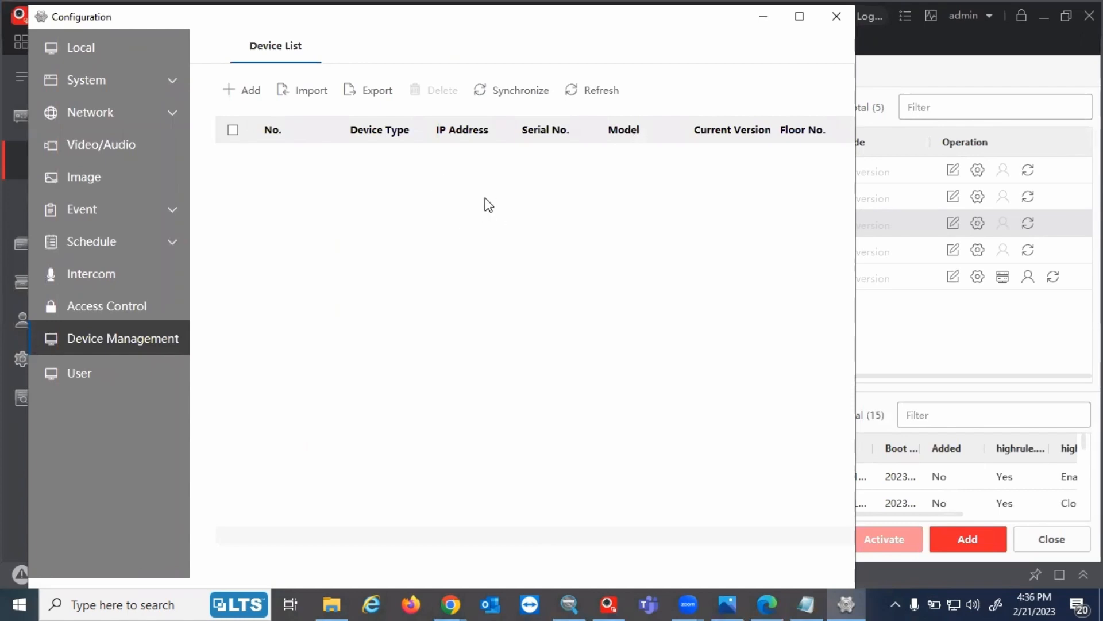
left_click(978, 170)
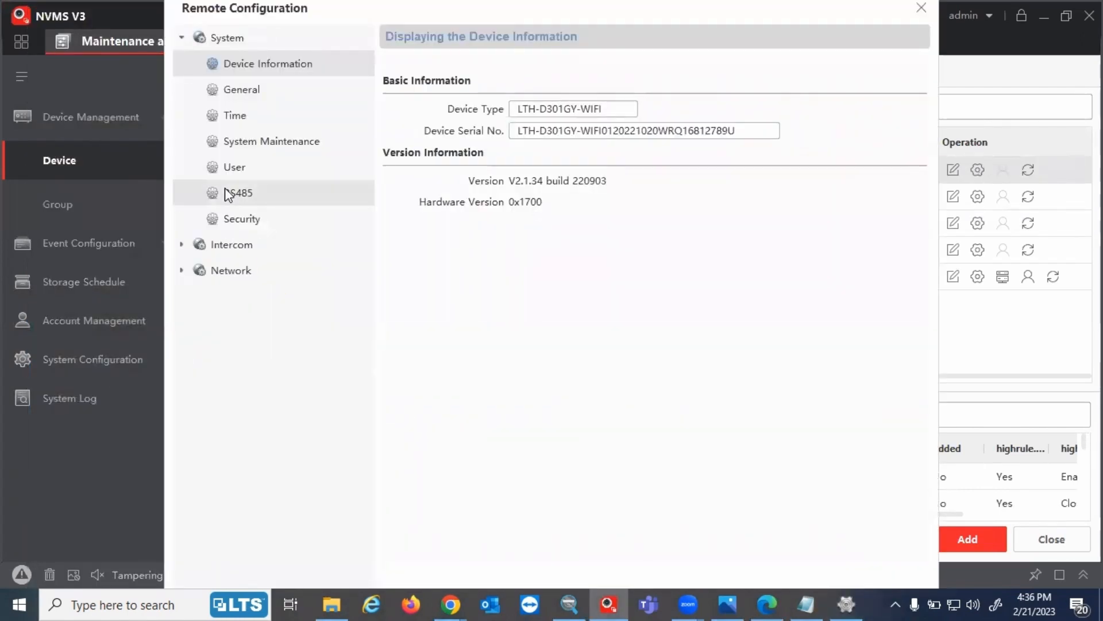
In Group Network Settings, set main door station IP 192.168.109.234, enter the registration password, and save
left_click(199, 272)
left_click(240, 405)
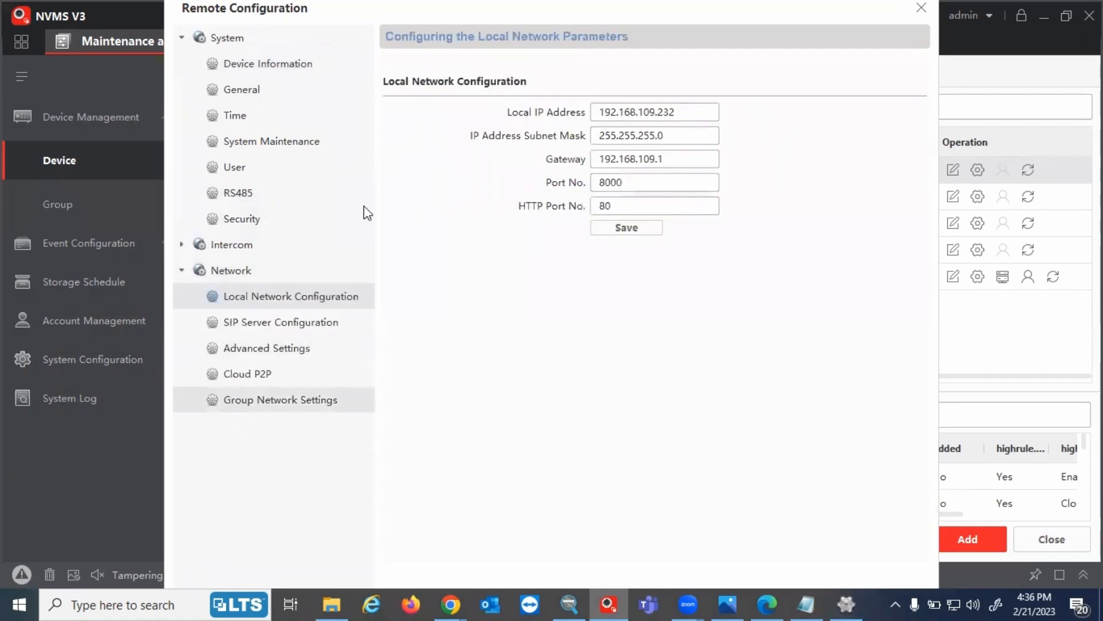
left_click(725, 178)
double_click(725, 177)
type("1")
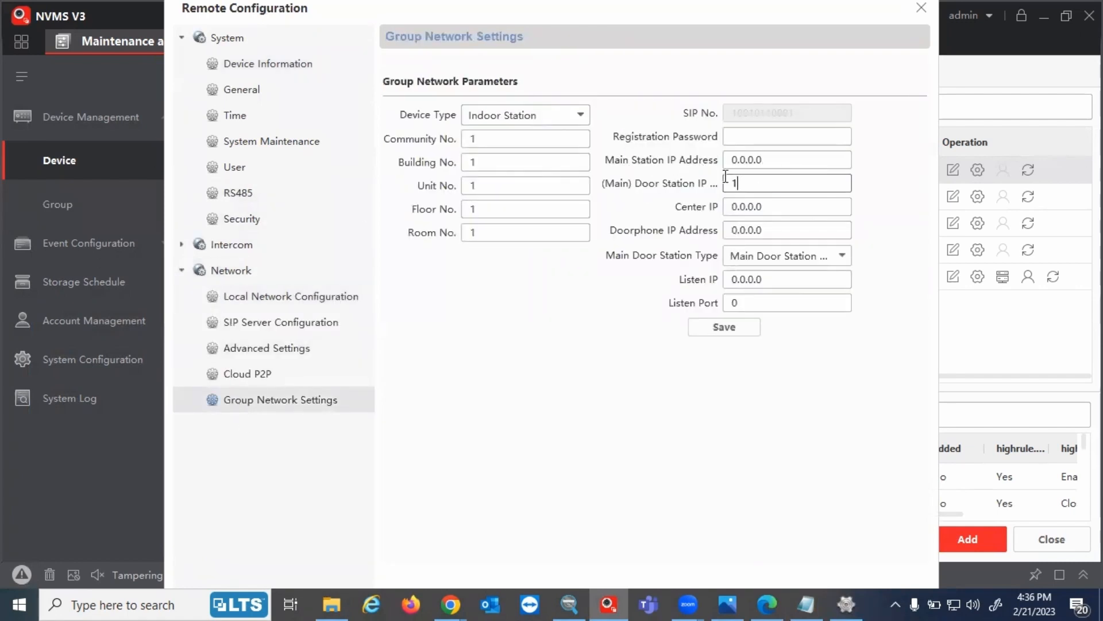
type("92.168.109.234")
left_click(833, 137)
type("123456")
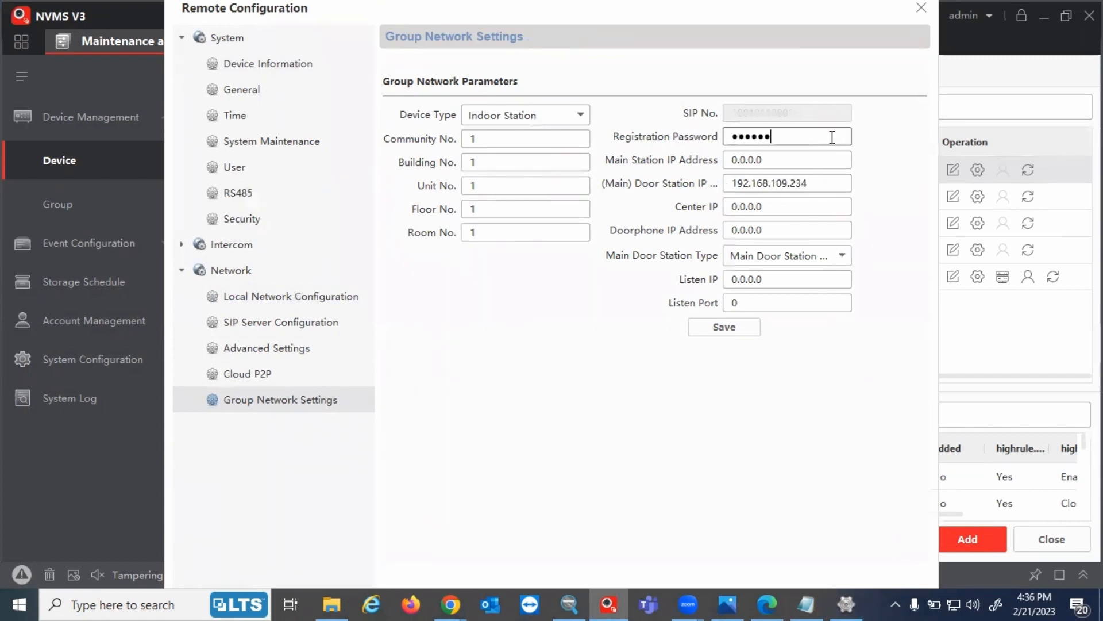
type("78")
left_click(715, 329)
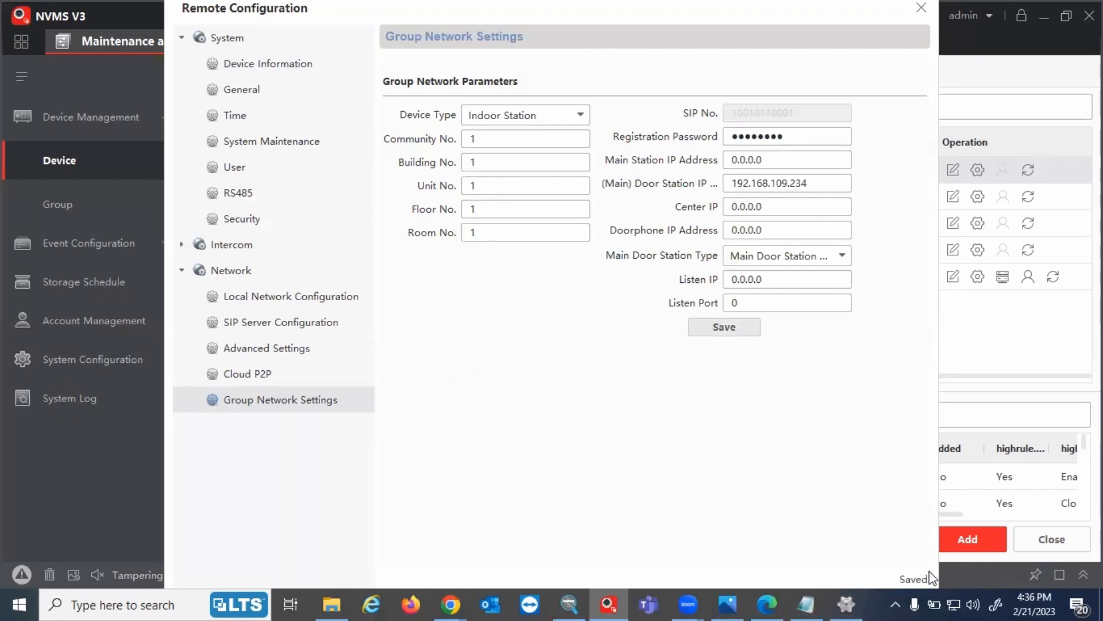
Refresh the door station's device list and confirm indoor station 192.168.109.232 shows Online
left_click(848, 597)
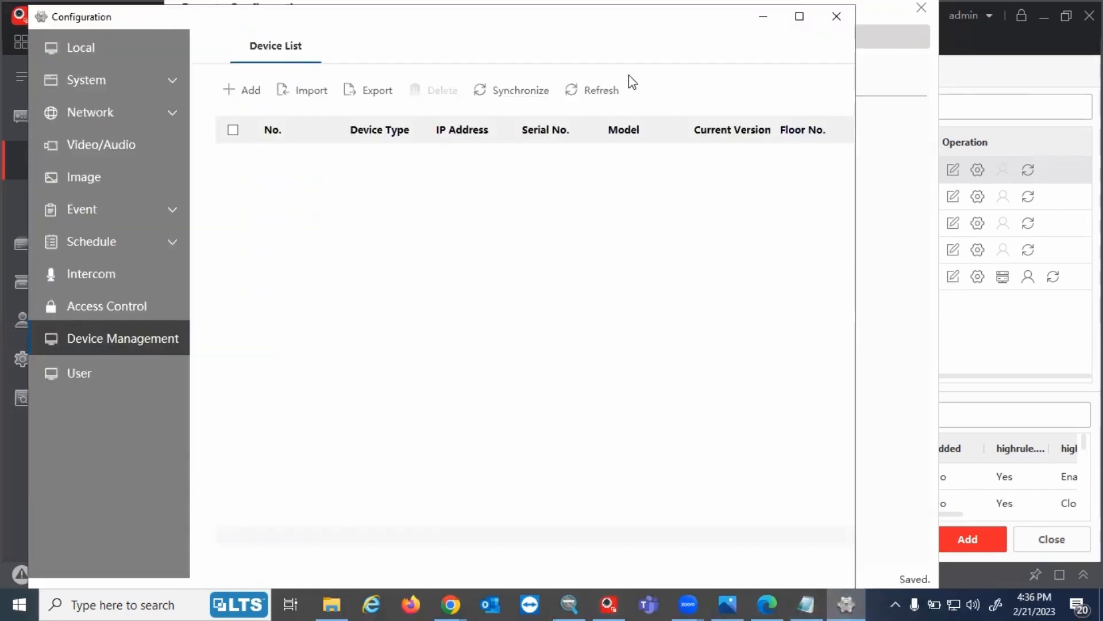
left_click(607, 93)
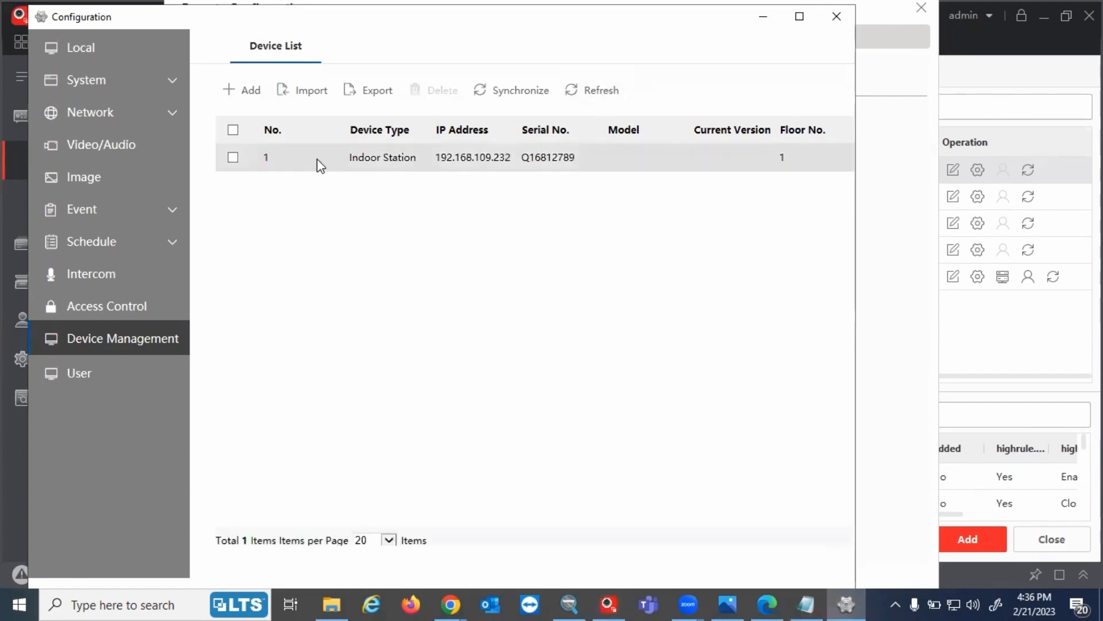
left_click_drag(330, 157, 789, 163)
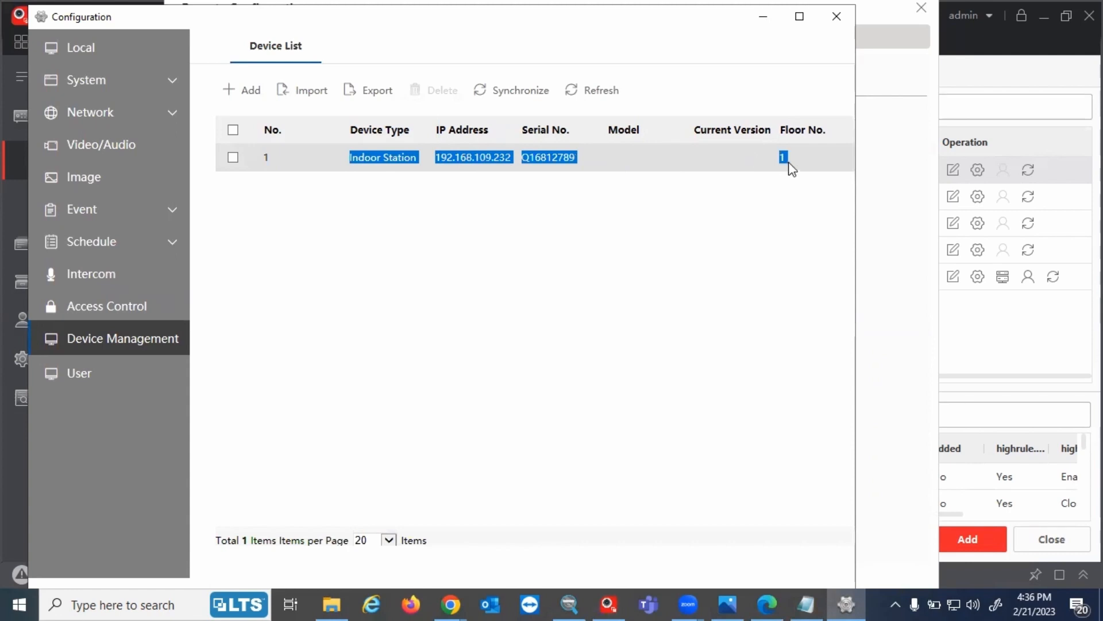
left_click(789, 164)
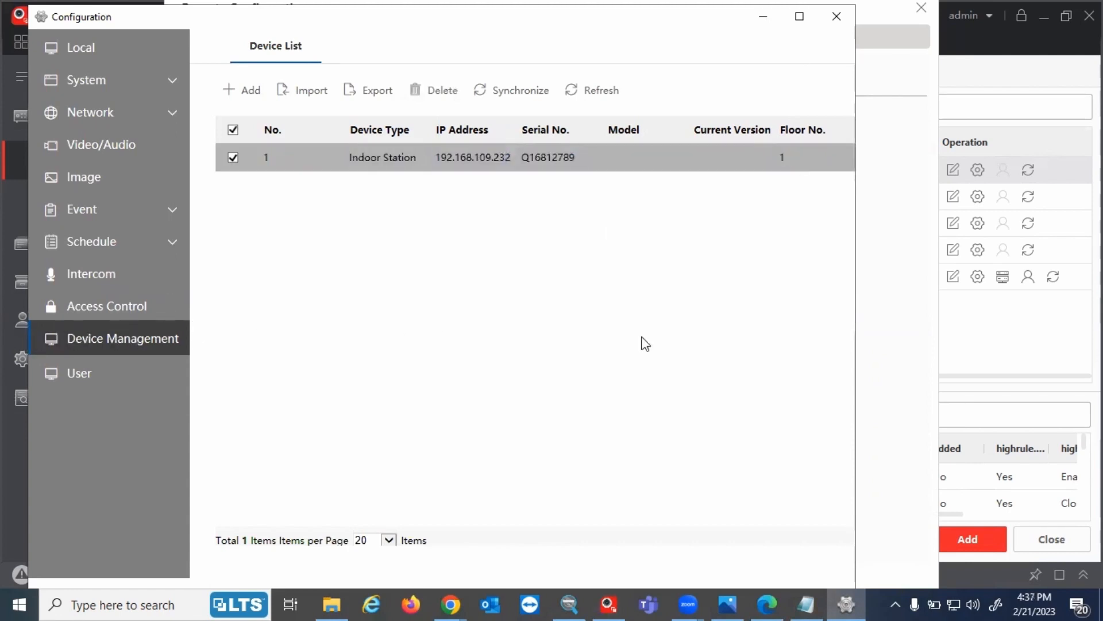
left_click(799, 16)
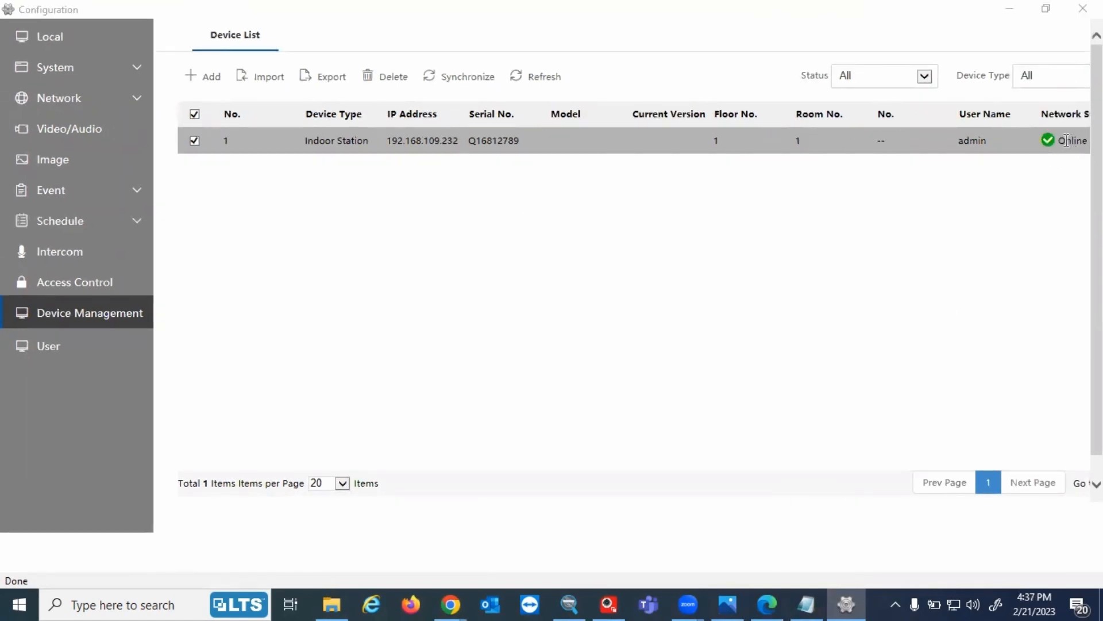
left_click_drag(1060, 142, 1088, 142)
left_click(972, 229)
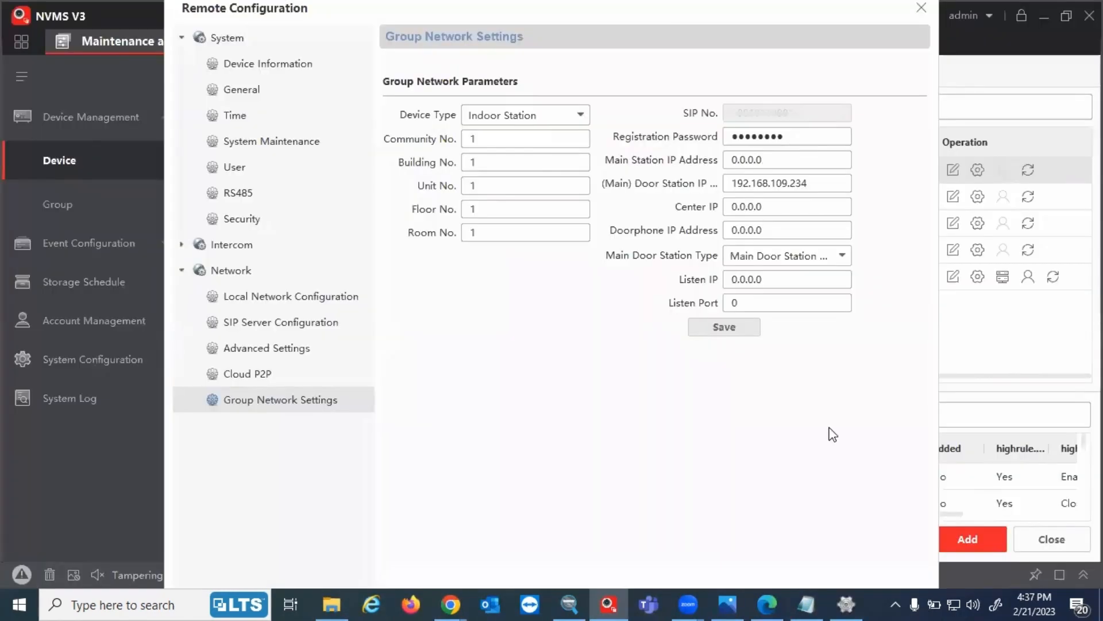
Review the Main Indoor and Main Door labels in the intercom scenario diagram, then close remote configuration
left_click(737, 601)
left_click(730, 602)
left_click(767, 603)
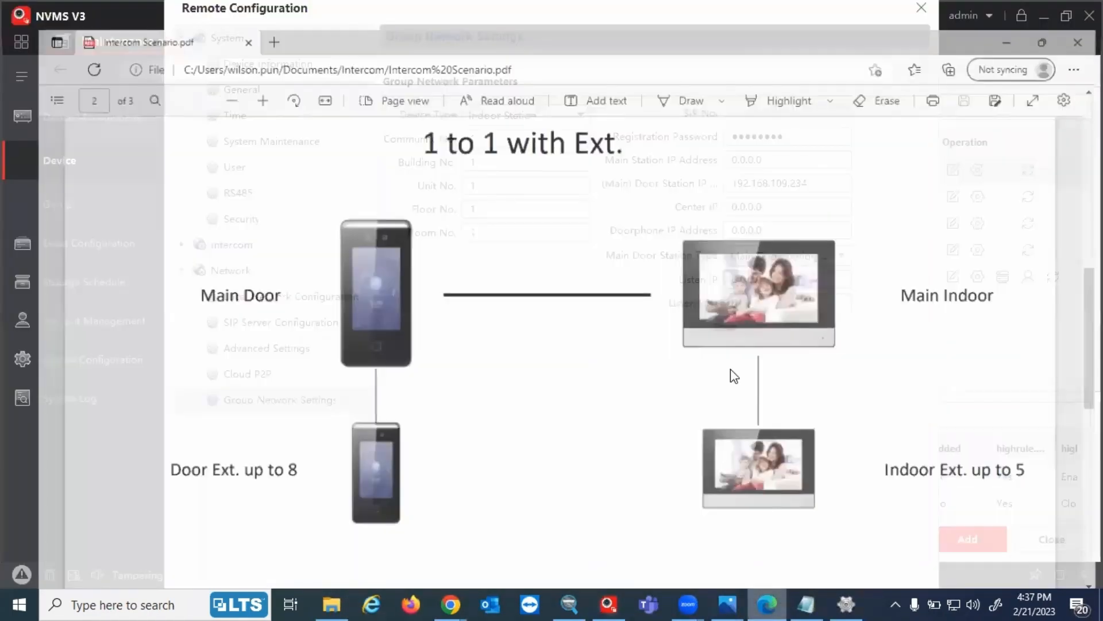
left_click_drag(900, 282, 997, 280)
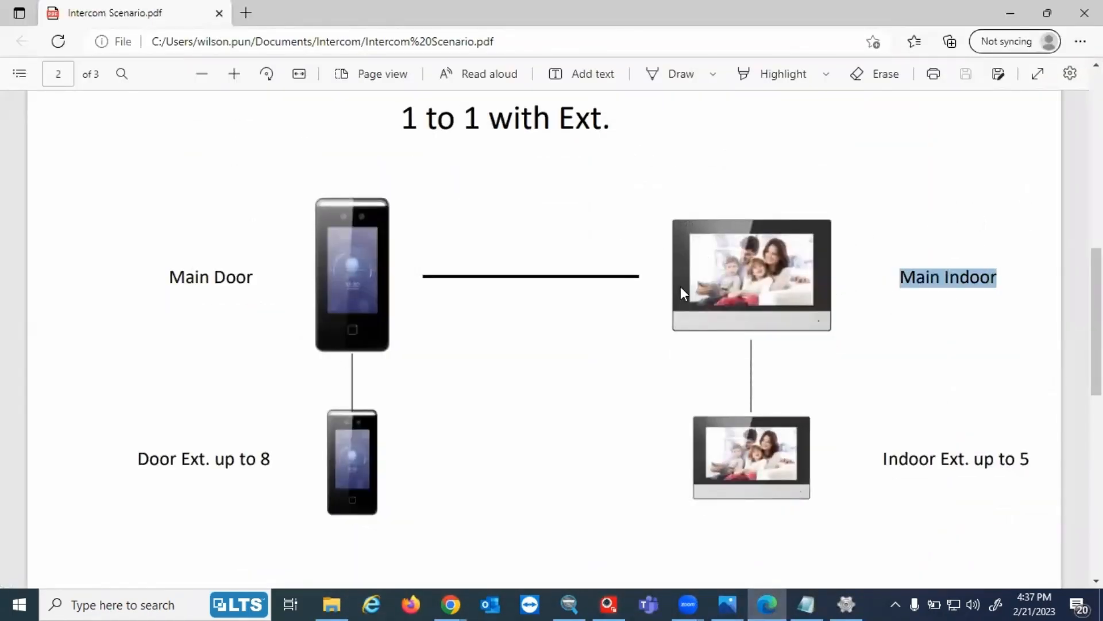
left_click_drag(168, 278, 251, 279)
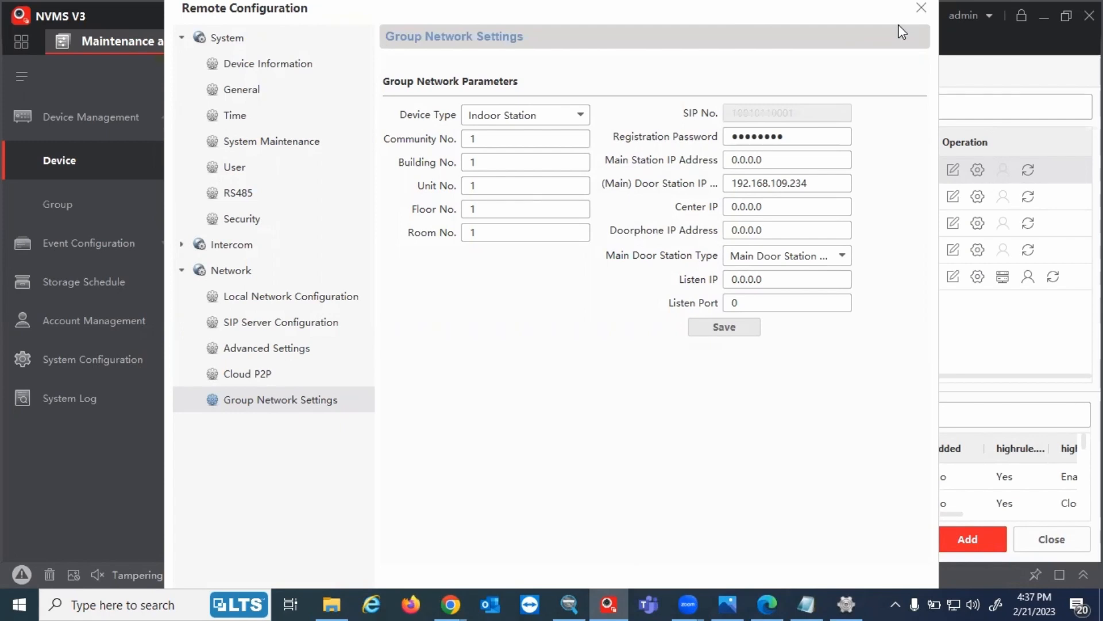
left_click(921, 7)
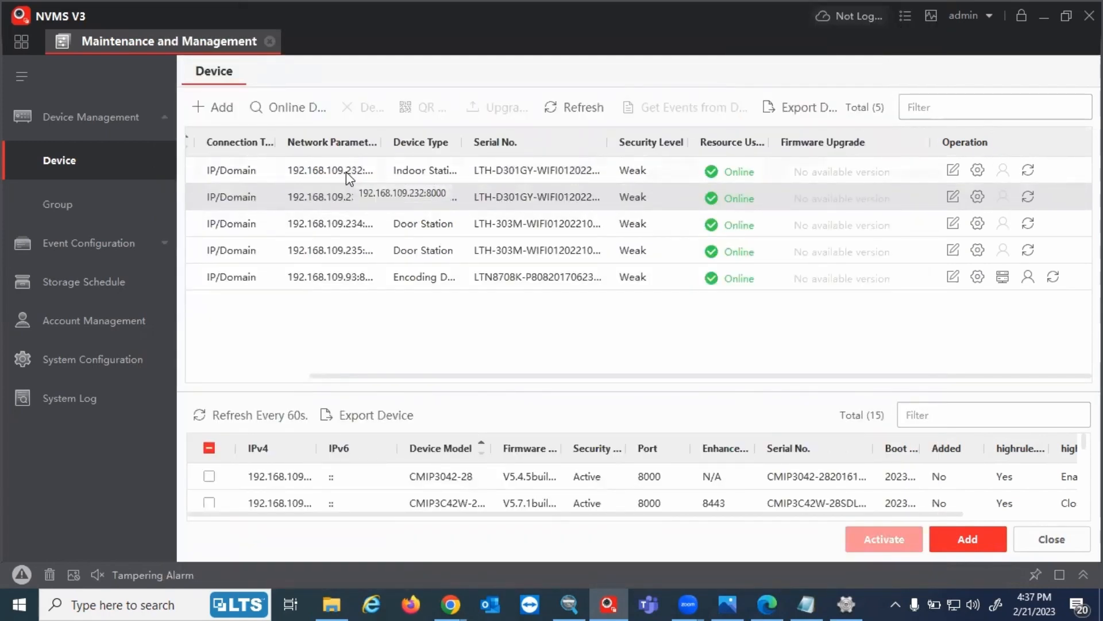
Open Group Network Settings for the 192.168.109.233 station, the extension noted in Notepad
left_click_drag(535, 308, 689, 308)
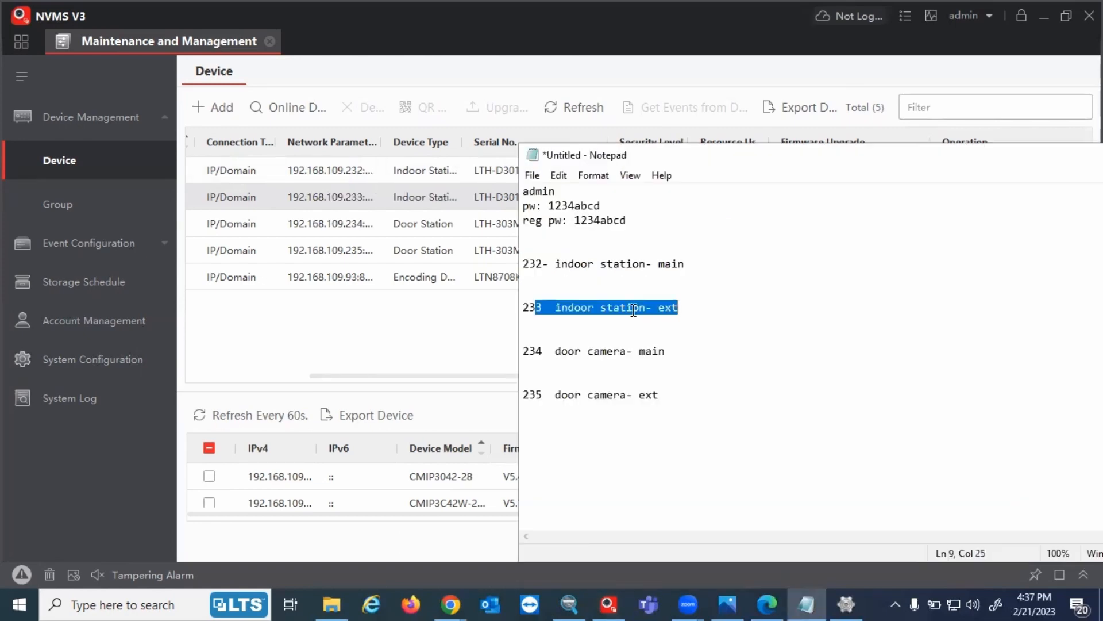
left_click(529, 306)
left_click_drag(544, 306, 520, 310)
left_click(345, 208)
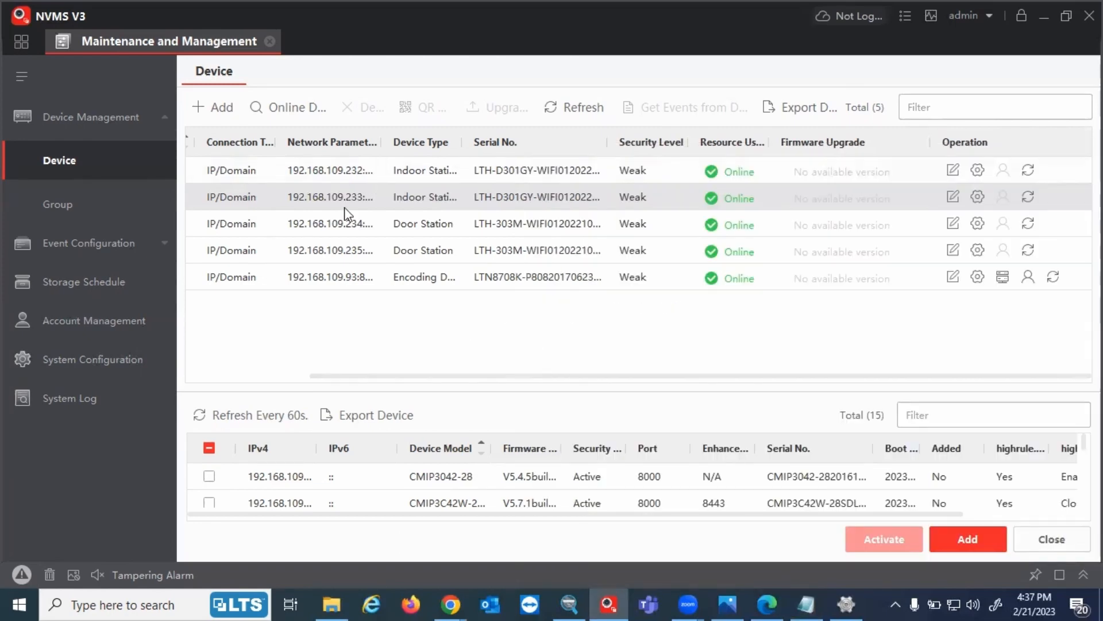
left_click(982, 198)
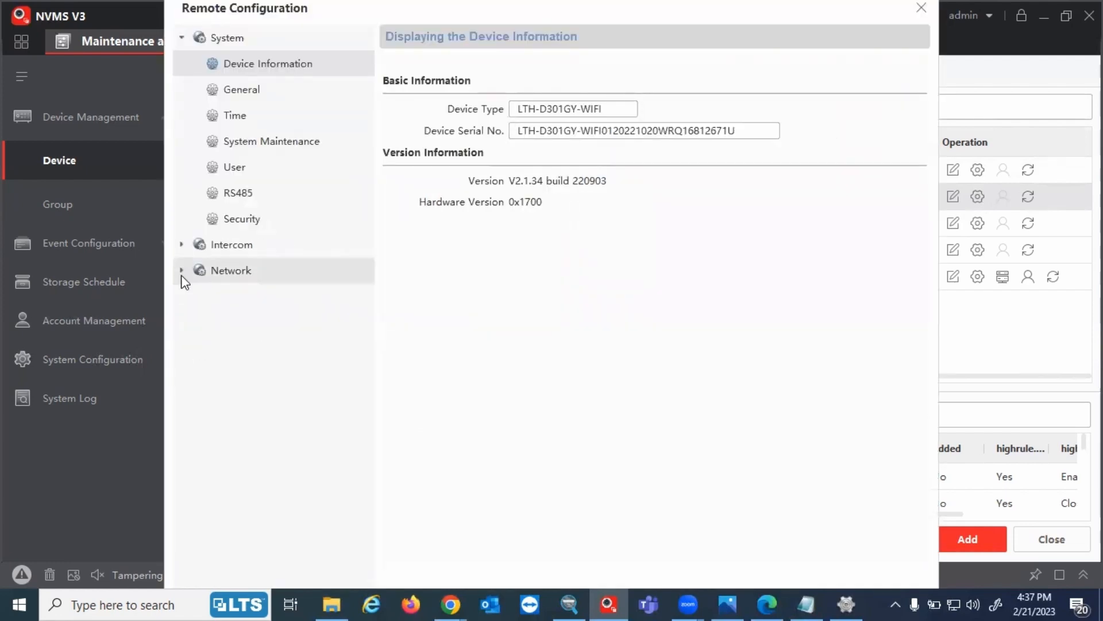
left_click(181, 271)
left_click(243, 405)
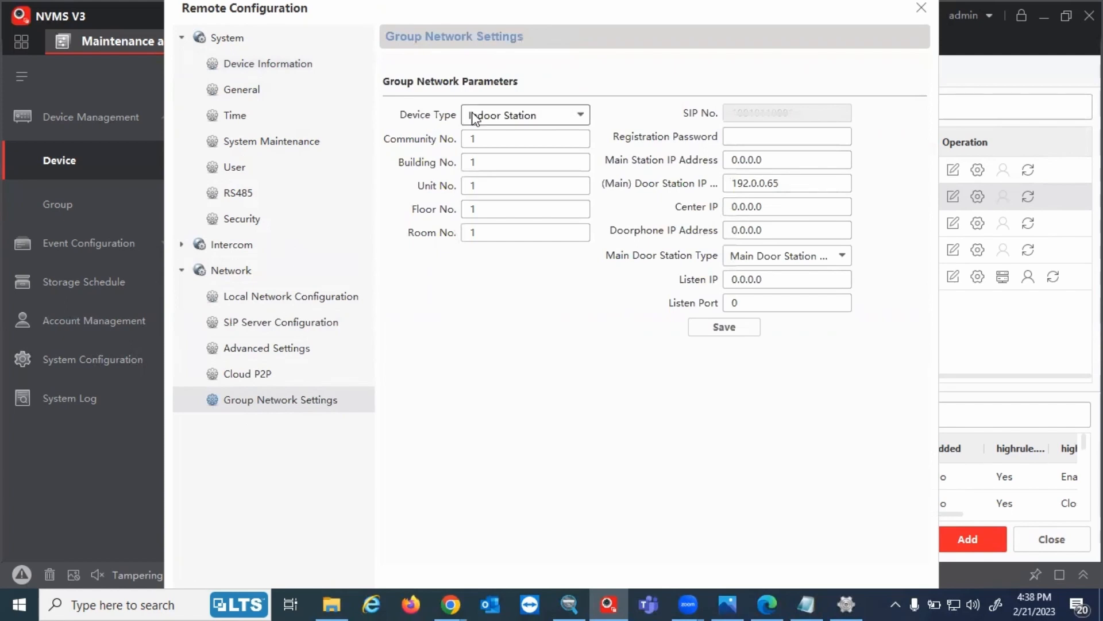
Set the device type to Indoor Extension with extension number 1
left_click(512, 117)
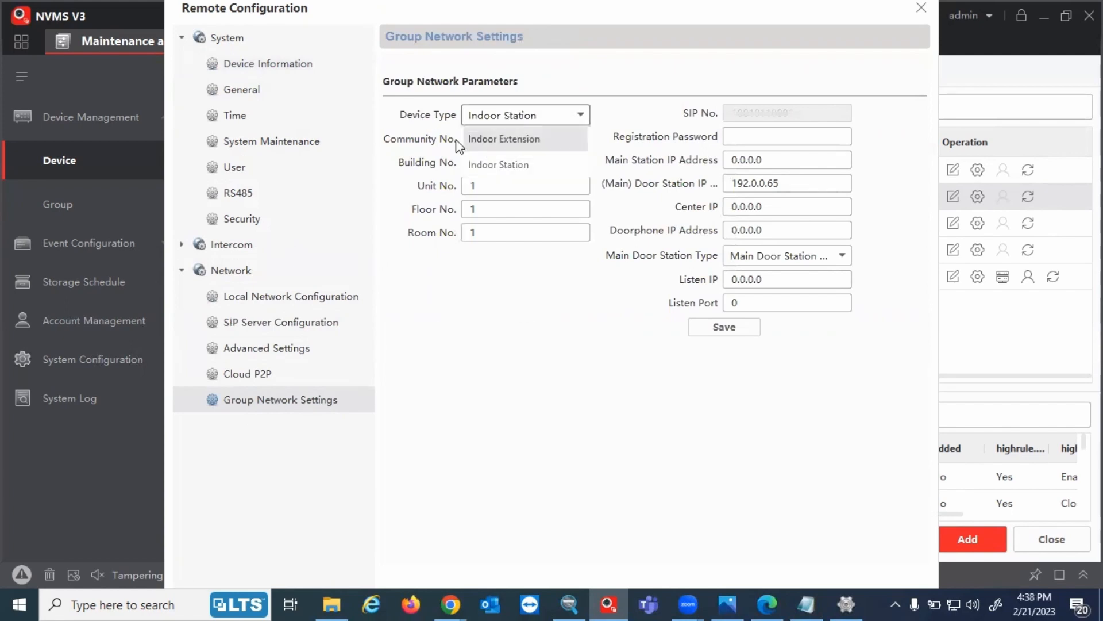
left_click(483, 140)
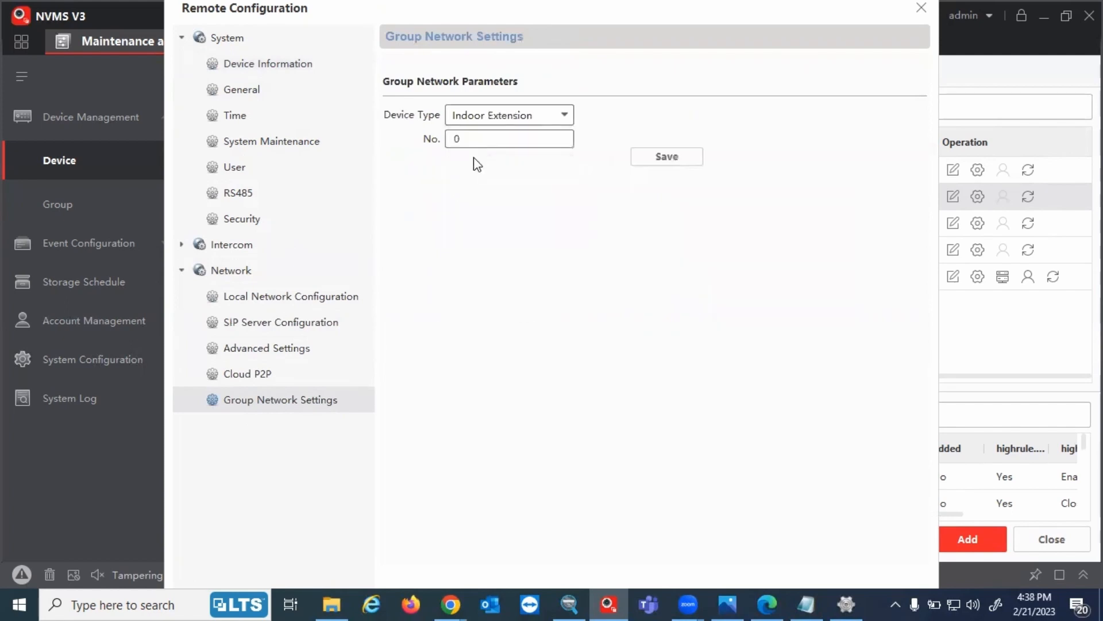
left_click(473, 144)
left_click_drag(480, 144, 446, 139)
type("1")
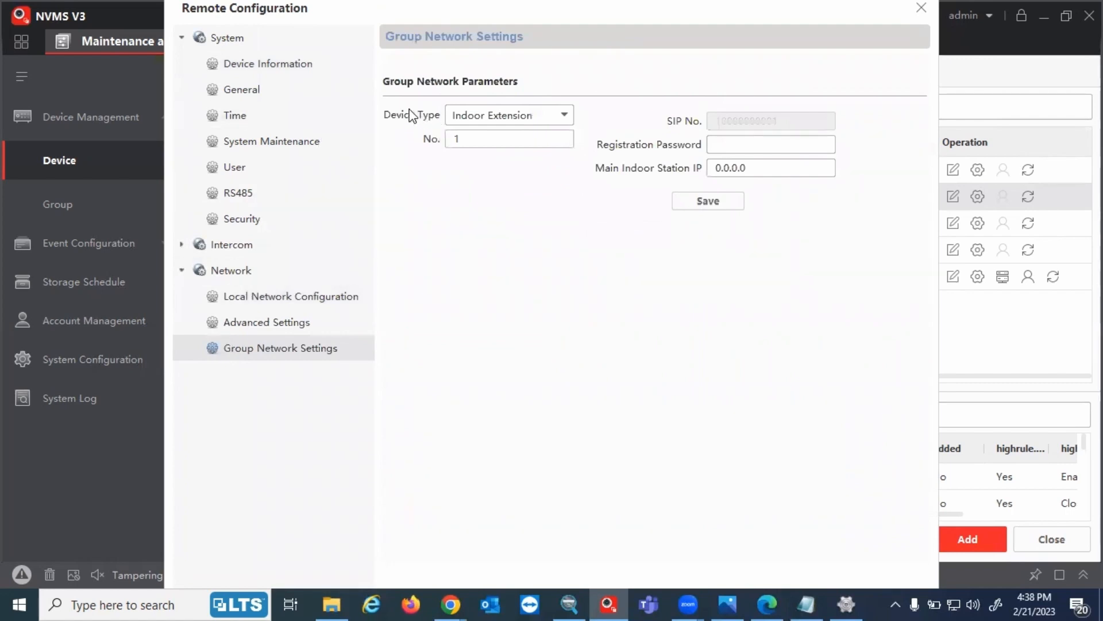
left_click(724, 136)
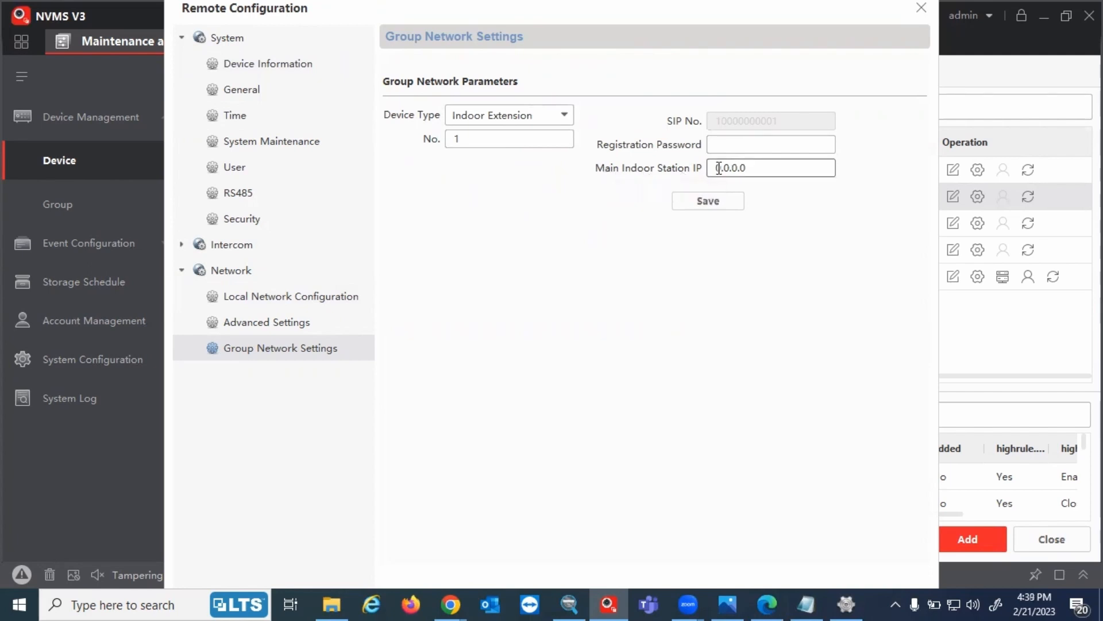
Set main indoor station IP 192.168.109.232, enter the registration password, save, and close the dialog
double_click(780, 165)
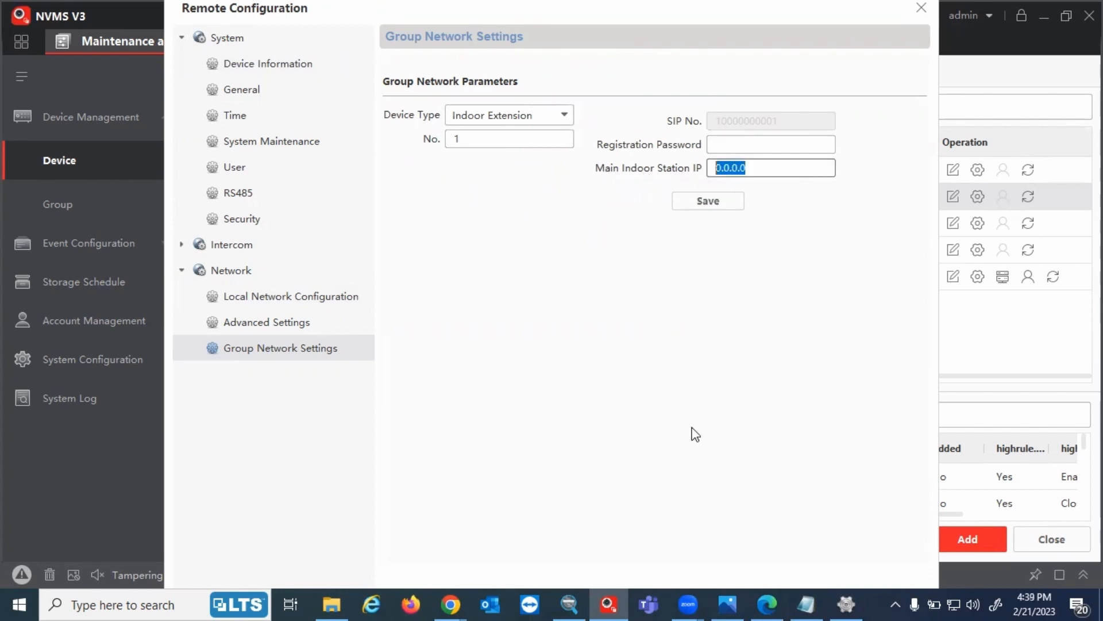
left_click(808, 604)
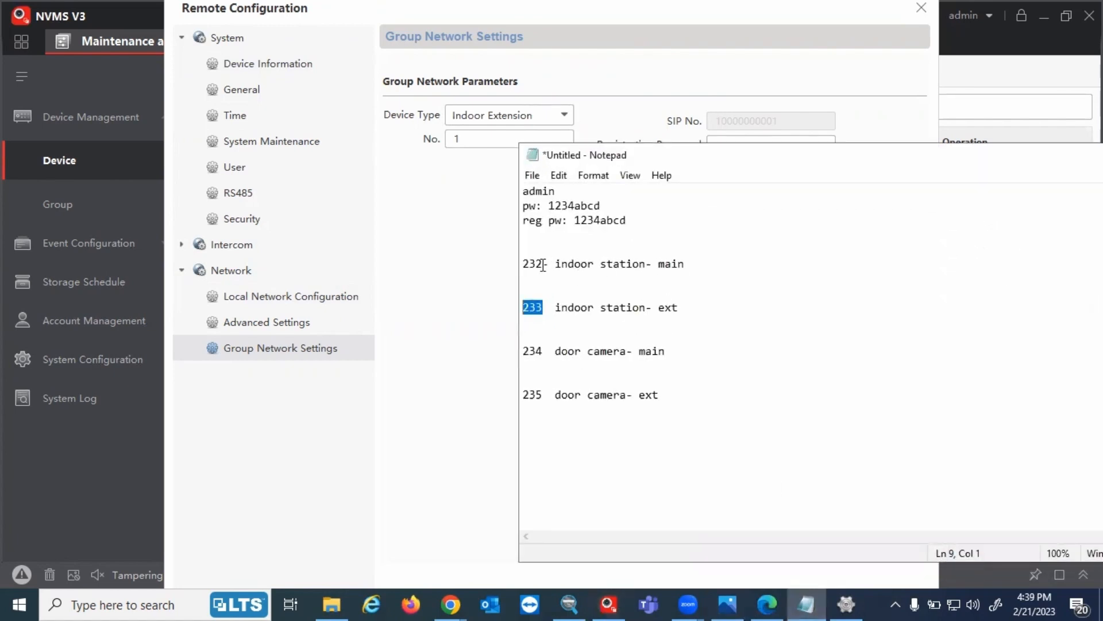
double_click(532, 264)
left_click(478, 296)
type("192.168.109.")
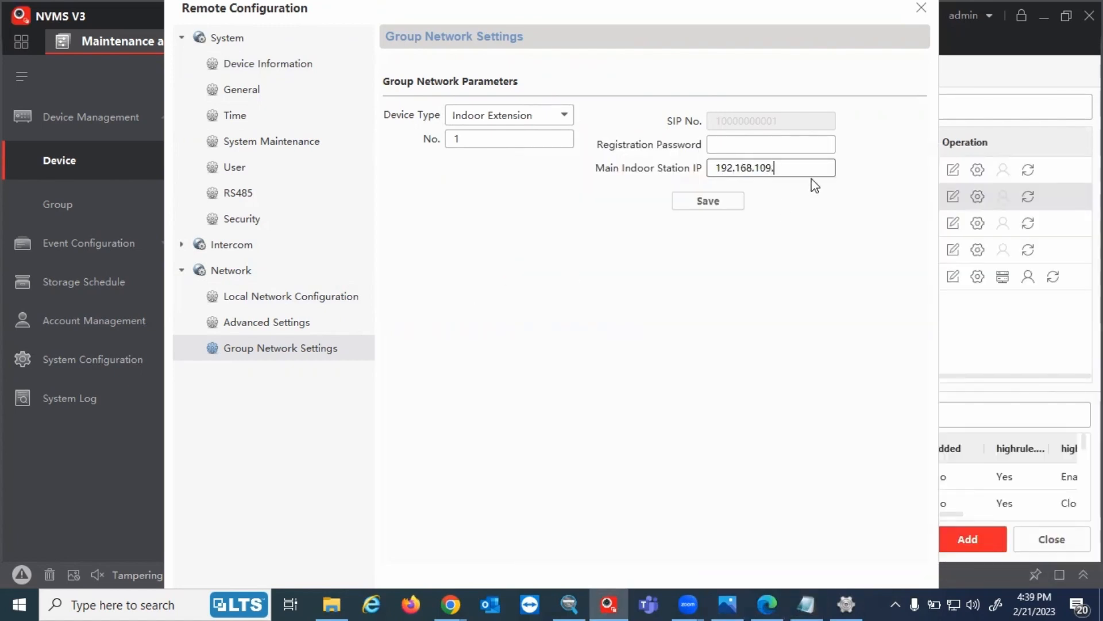
type("232")
left_click(790, 143)
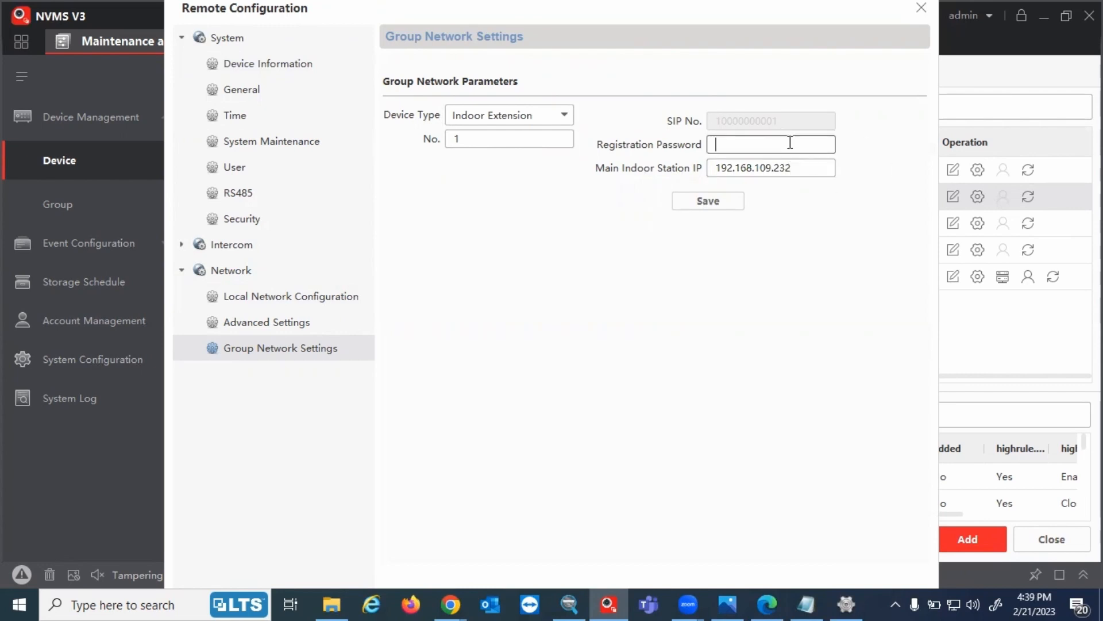
type("••••••")
left_click(706, 201)
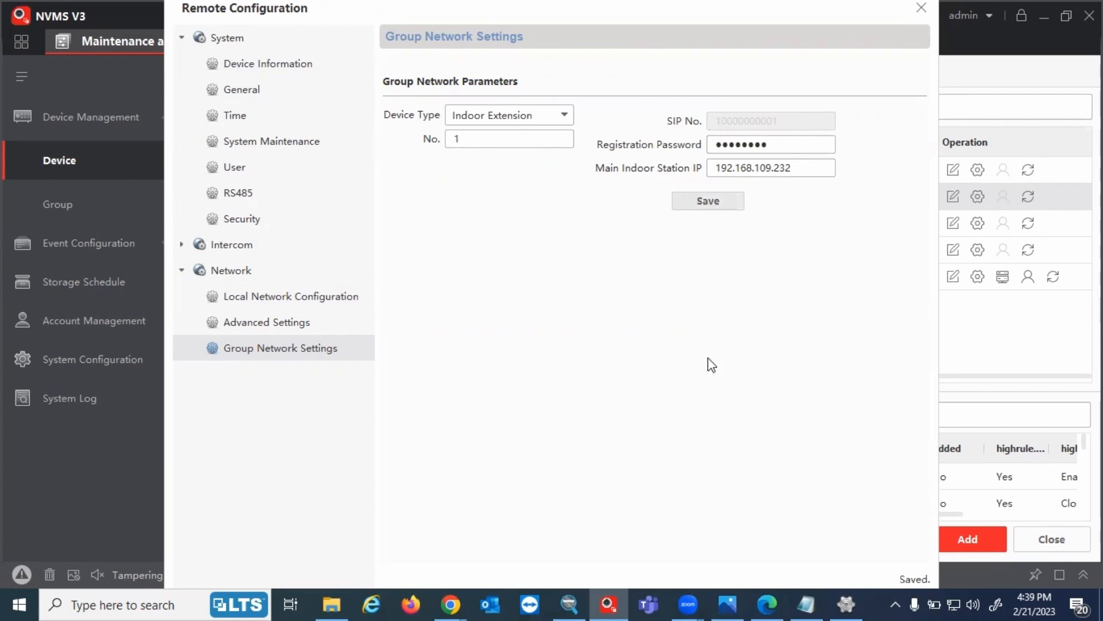
left_click(921, 8)
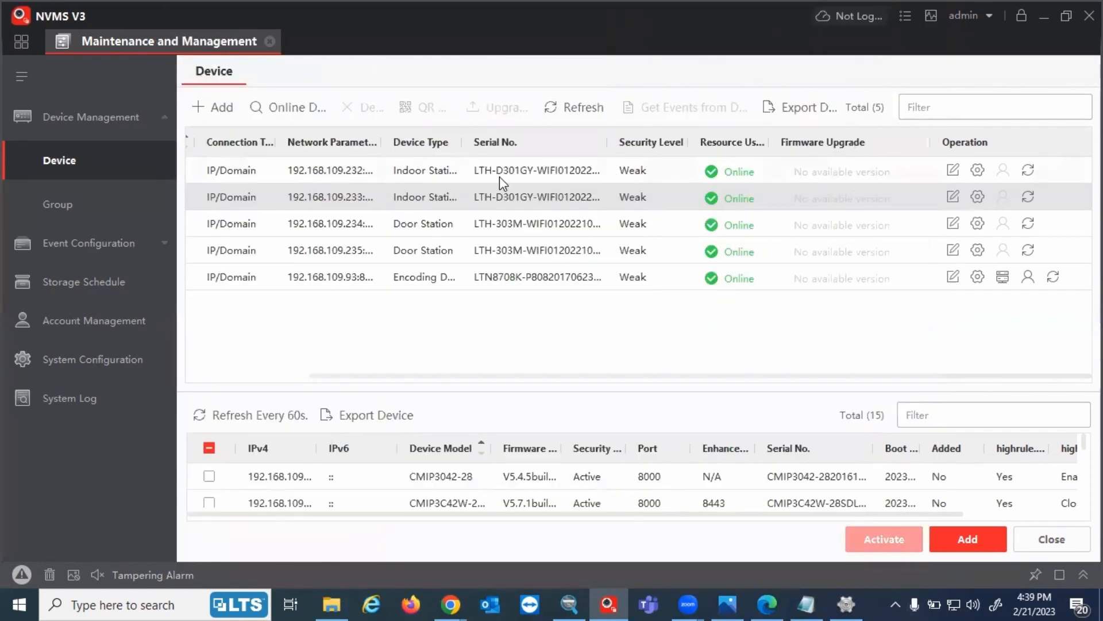
Verify the 232 station's extension list shows 192.168.109.233 as Registered, then close the dialog
left_click(765, 178)
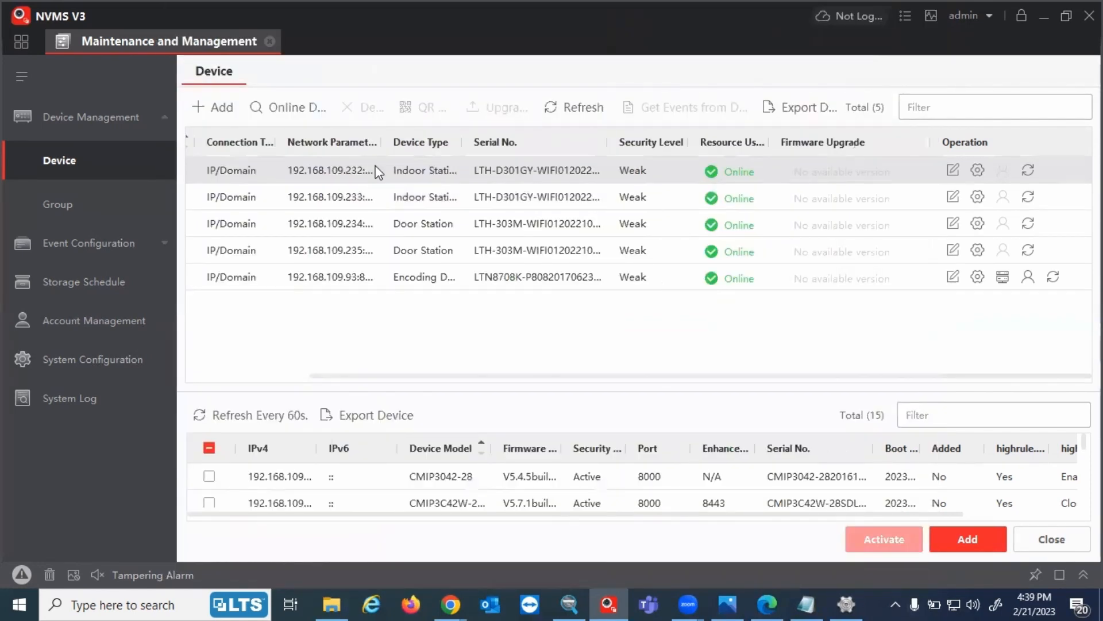
left_click(979, 171)
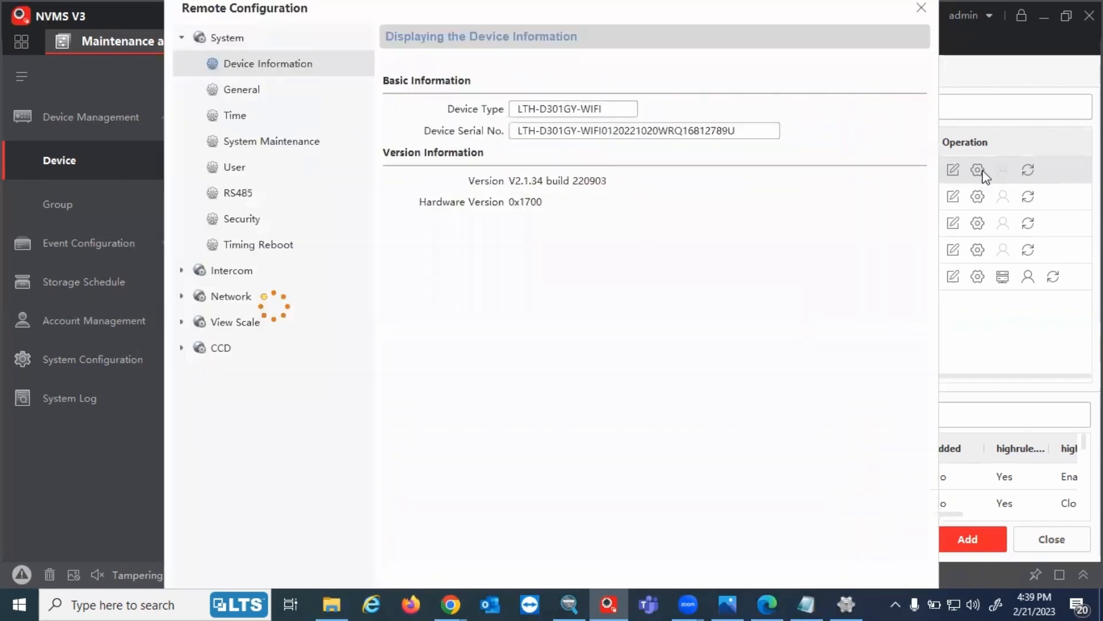
left_click(182, 245)
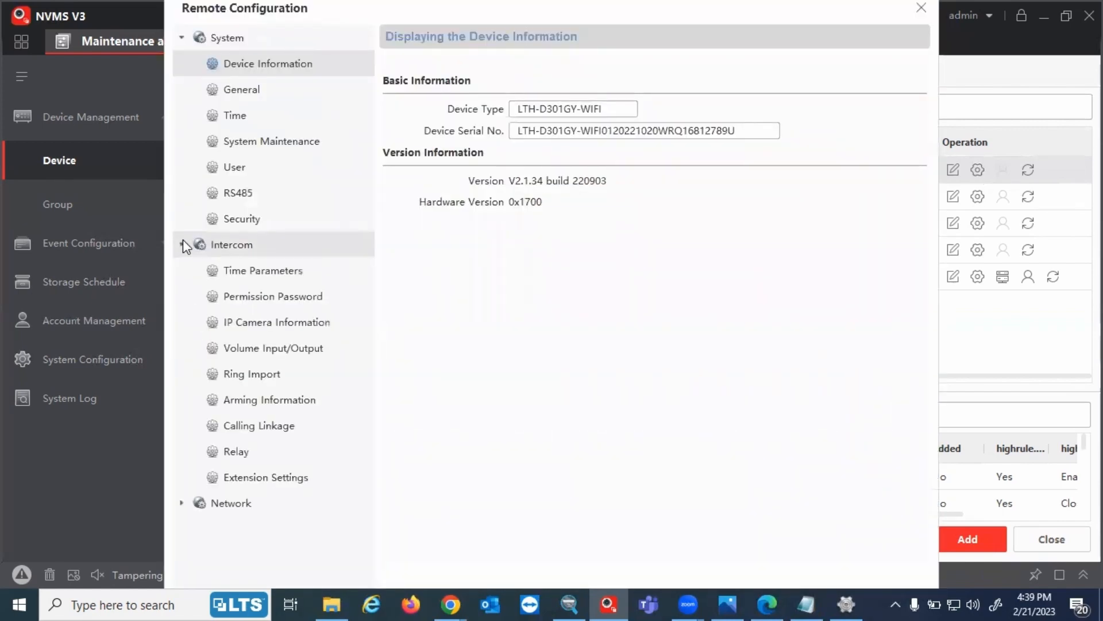
left_click(216, 481)
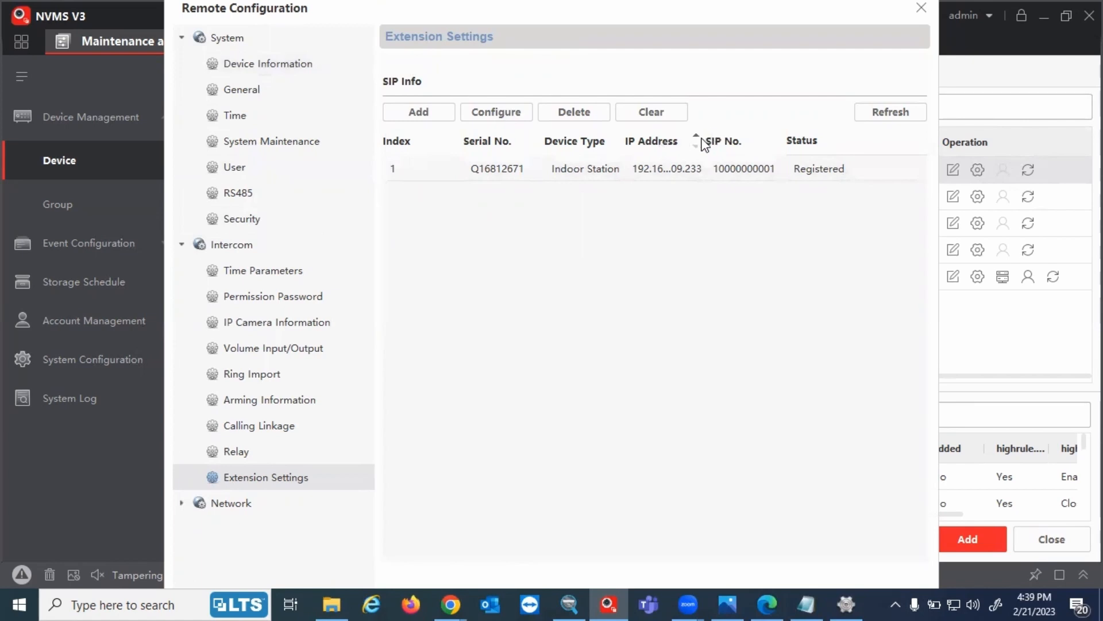
left_click_drag(704, 145, 716, 144)
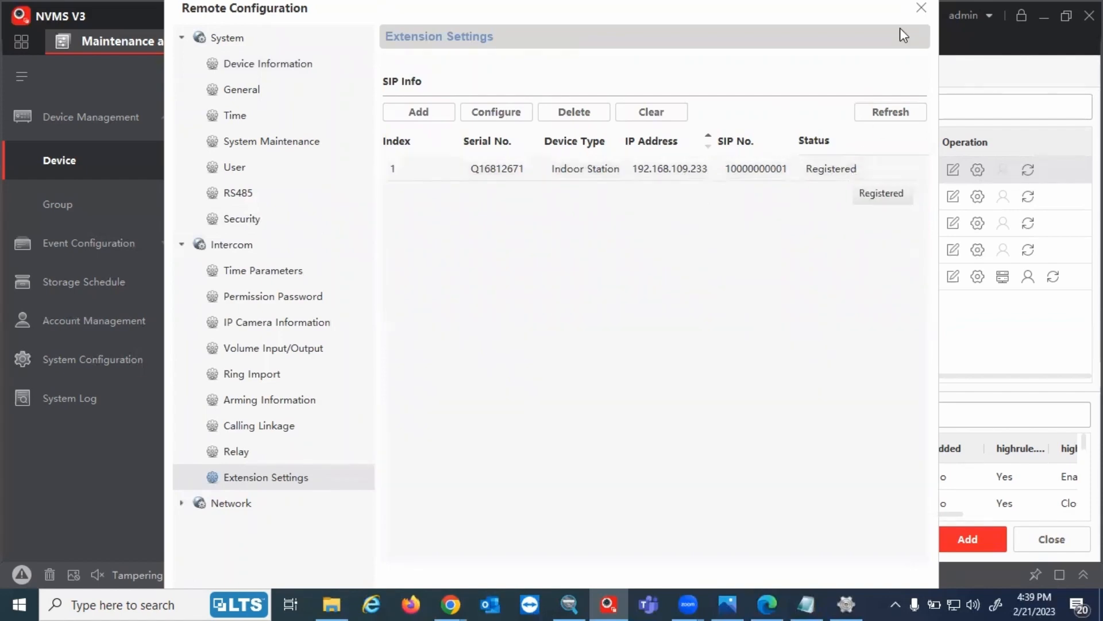
left_click(921, 8)
left_click(721, 601)
left_click(727, 604)
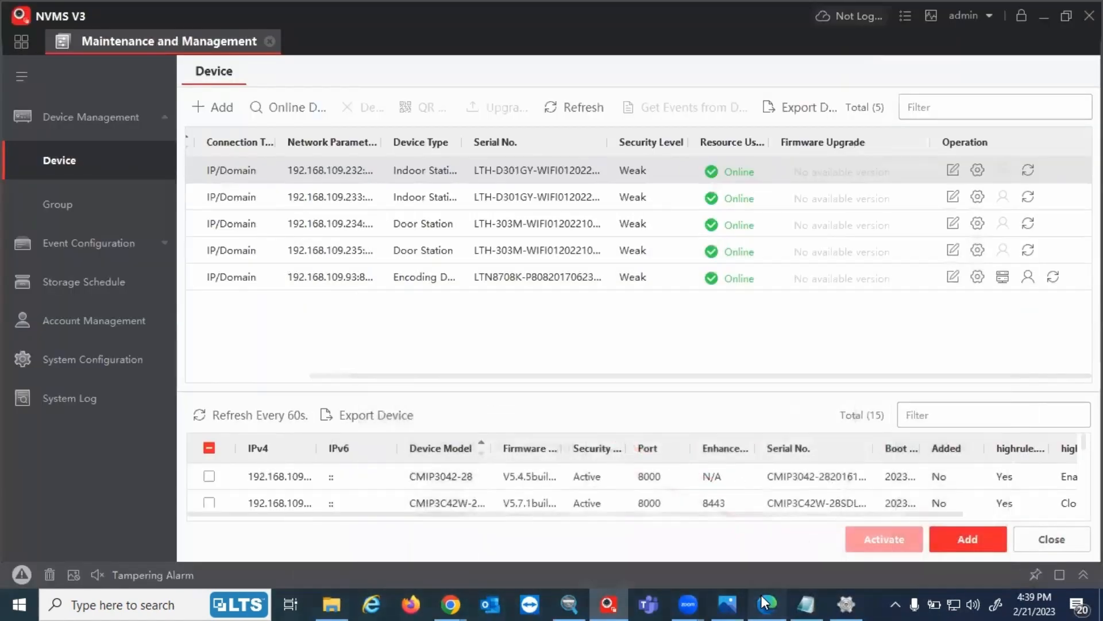
left_click(767, 604)
Highlight the Indoor Ext., Main Indoor, Door Ext. and Main Door diagram labels, and mark 235 as door extension
left_click_drag(885, 459, 984, 460)
left_click_drag(901, 277, 1014, 276)
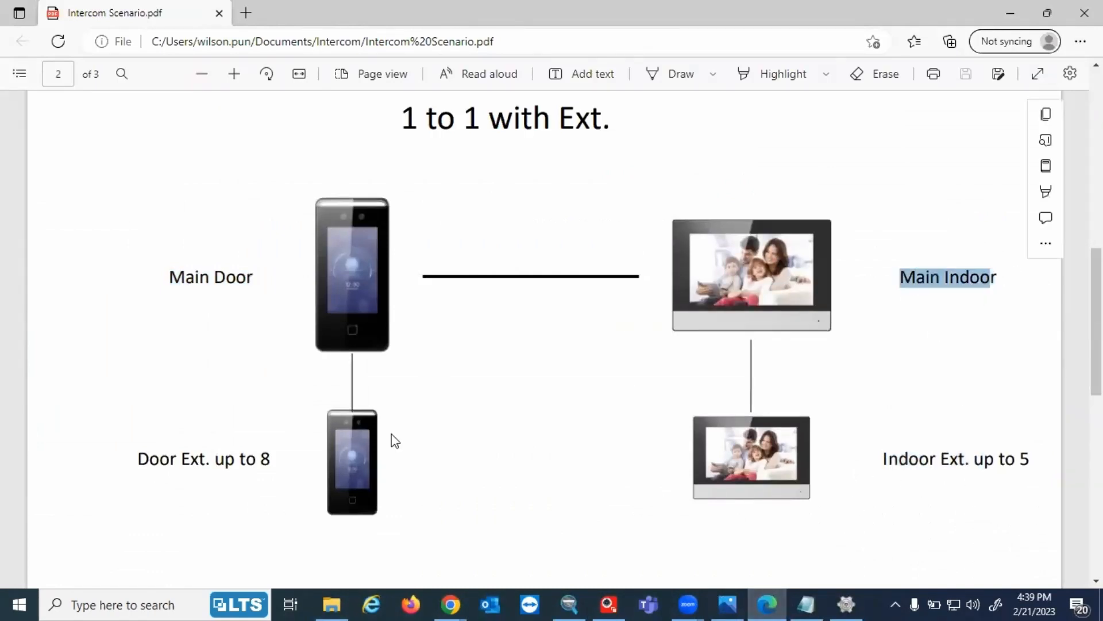
left_click_drag(137, 463, 206, 470)
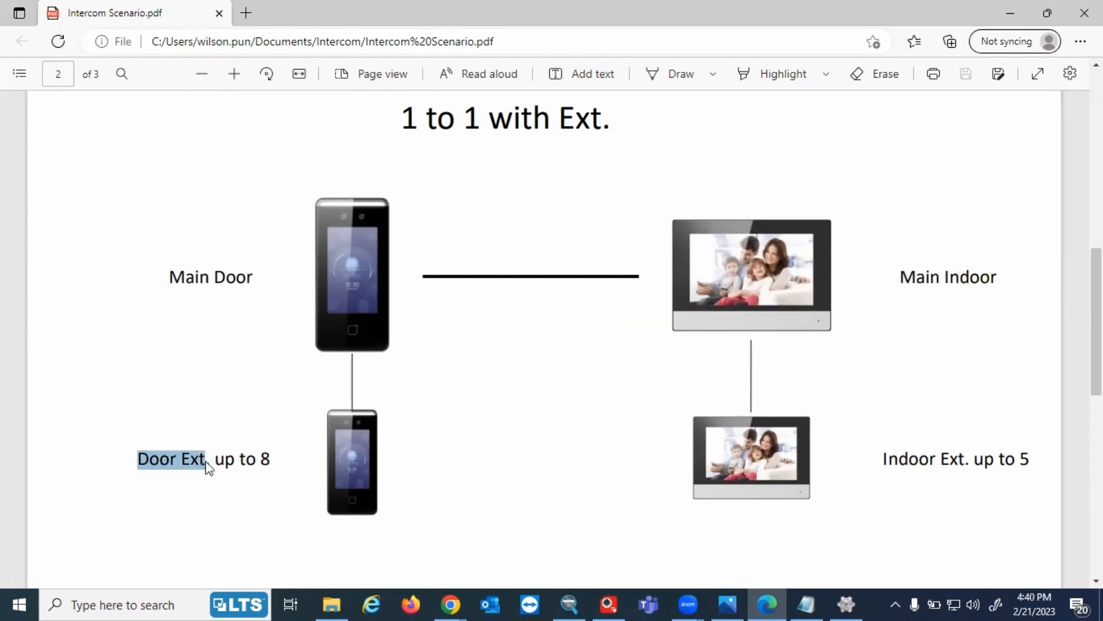
left_click_drag(170, 277, 265, 276)
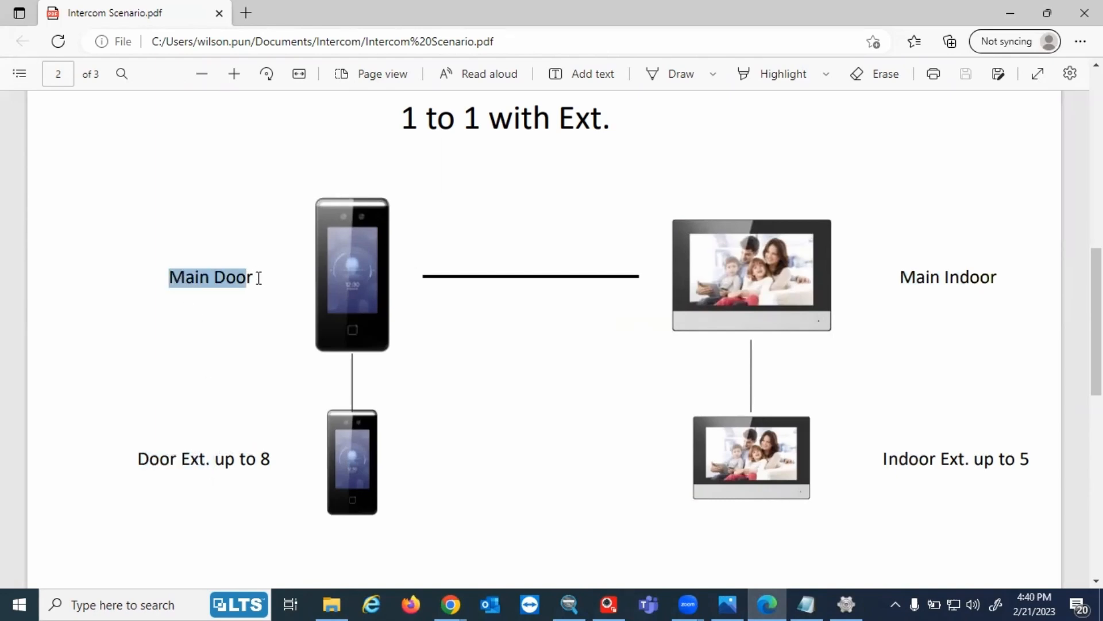
mouse_move(660, 396)
left_mouse_down()
mouse_move(630, 406)
mouse_move(645, 407)
mouse_move(639, 399)
left_mouse_up()
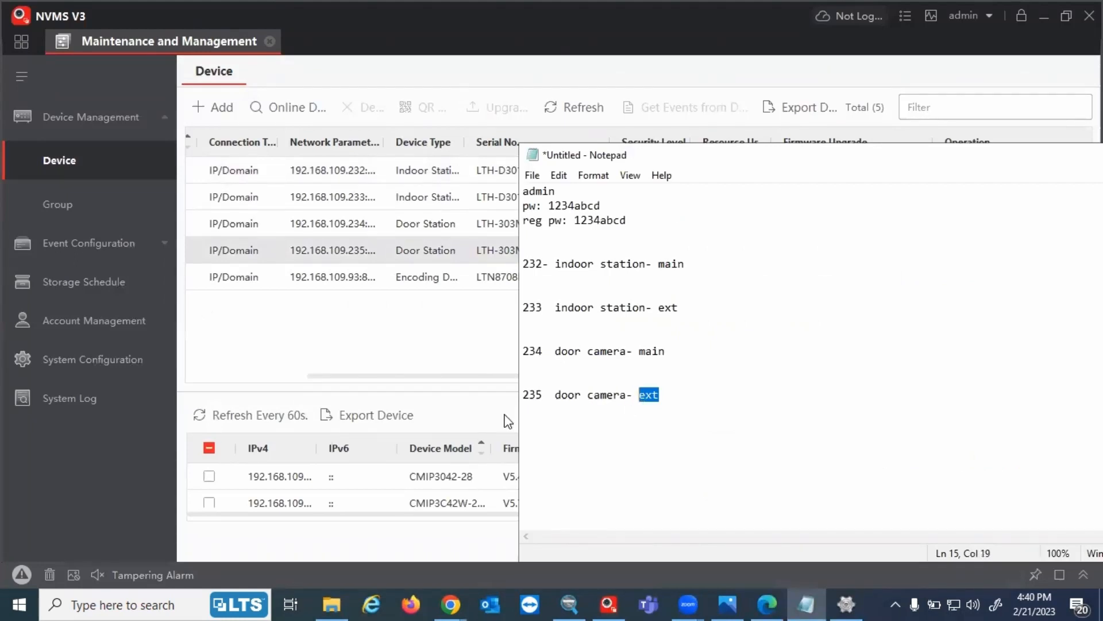
Change the 192.168.109.235 door station's Door Station No. from 0 to 1, save, and accept the reboot
left_click_drag(541, 396, 521, 396)
left_click(405, 356)
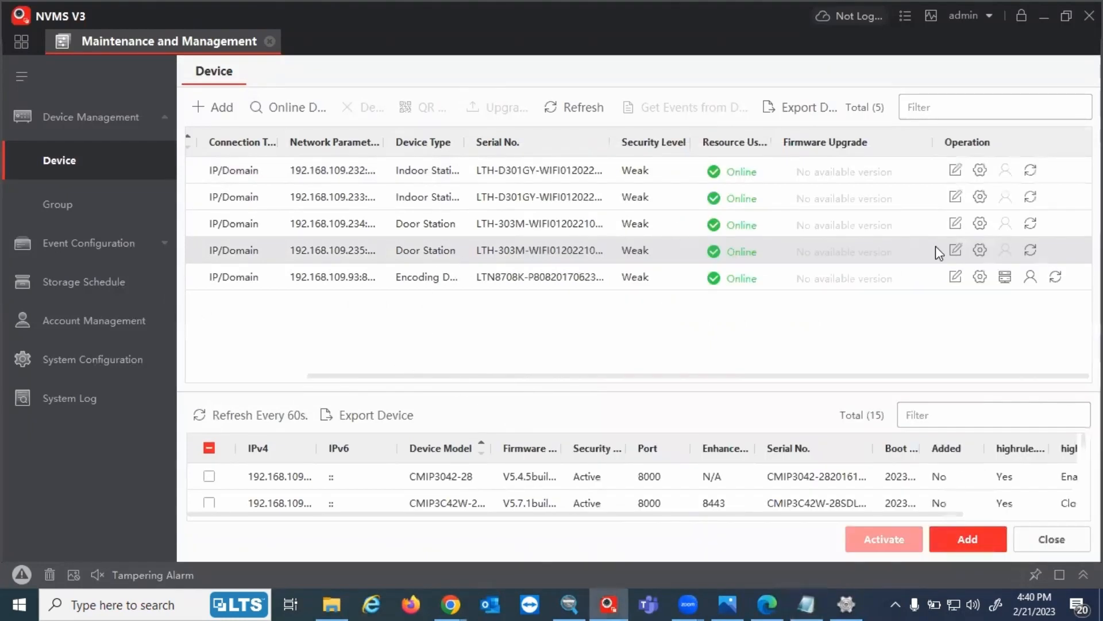
left_click(985, 256)
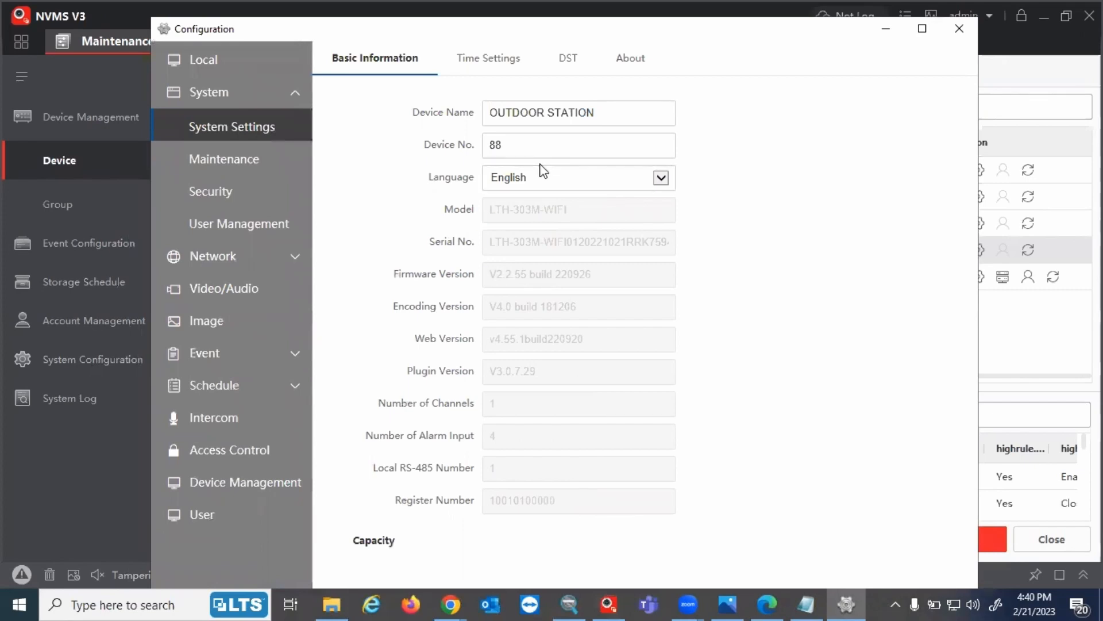
left_click(220, 419)
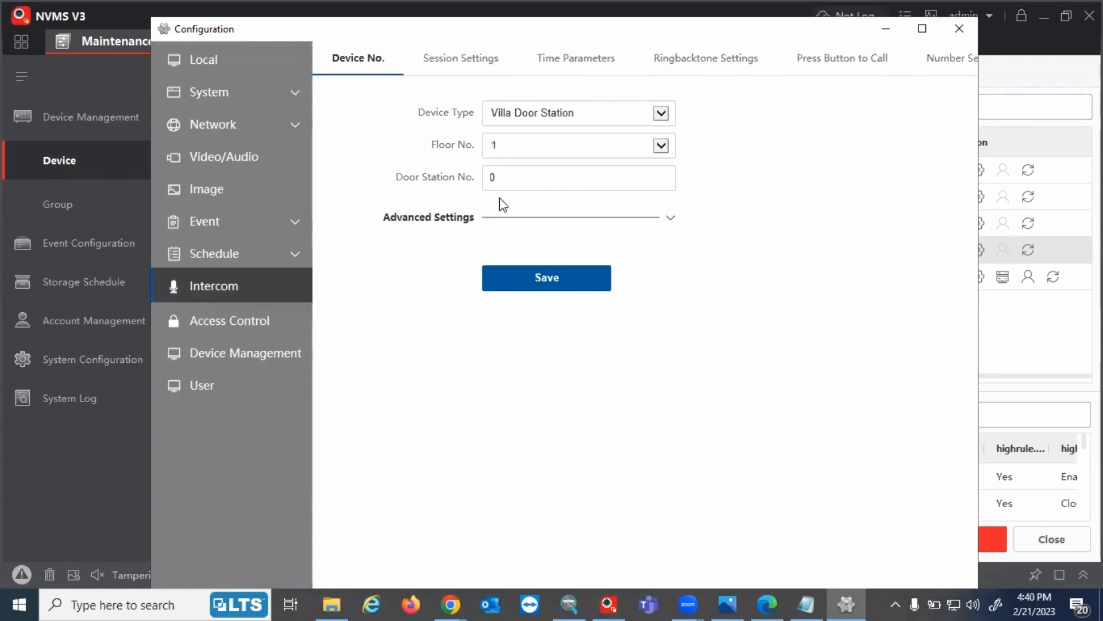
left_click_drag(396, 180, 479, 183)
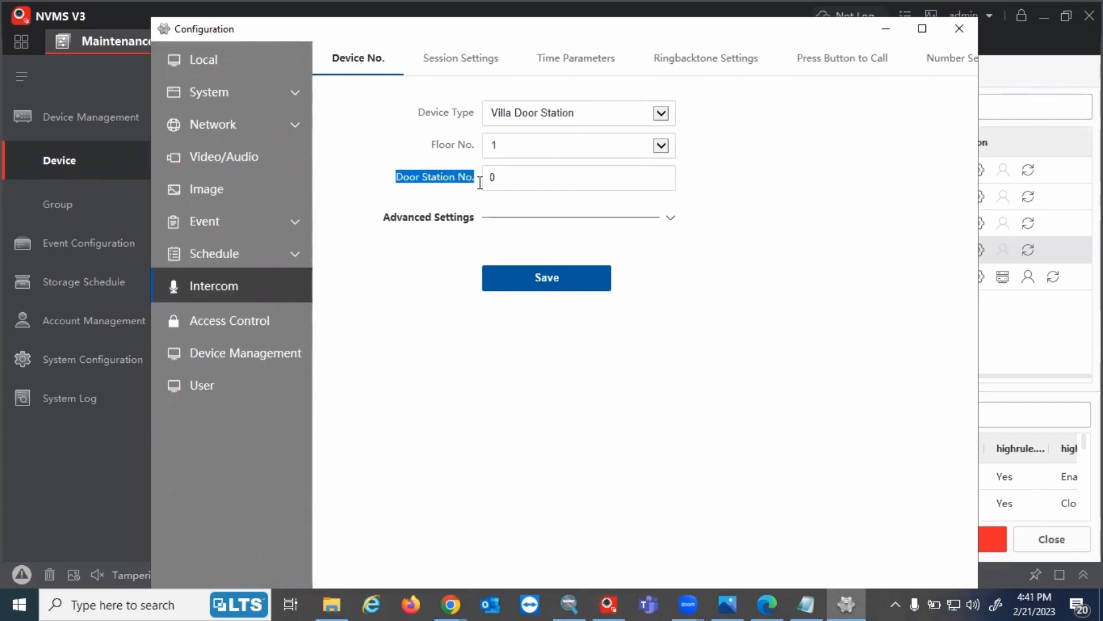
left_click(504, 179)
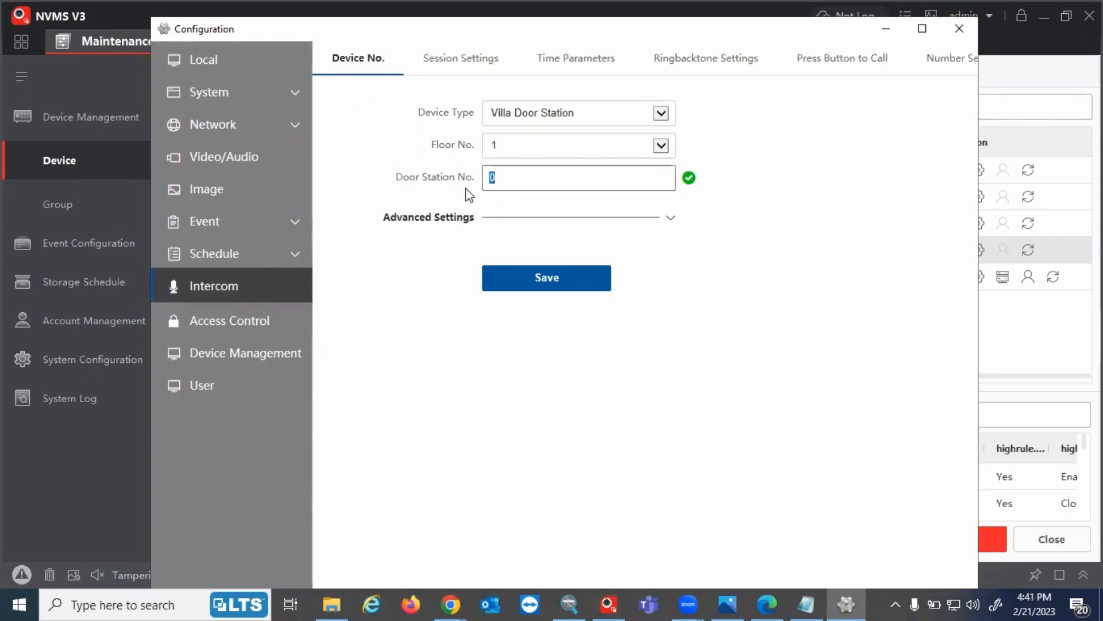
double_click(555, 177)
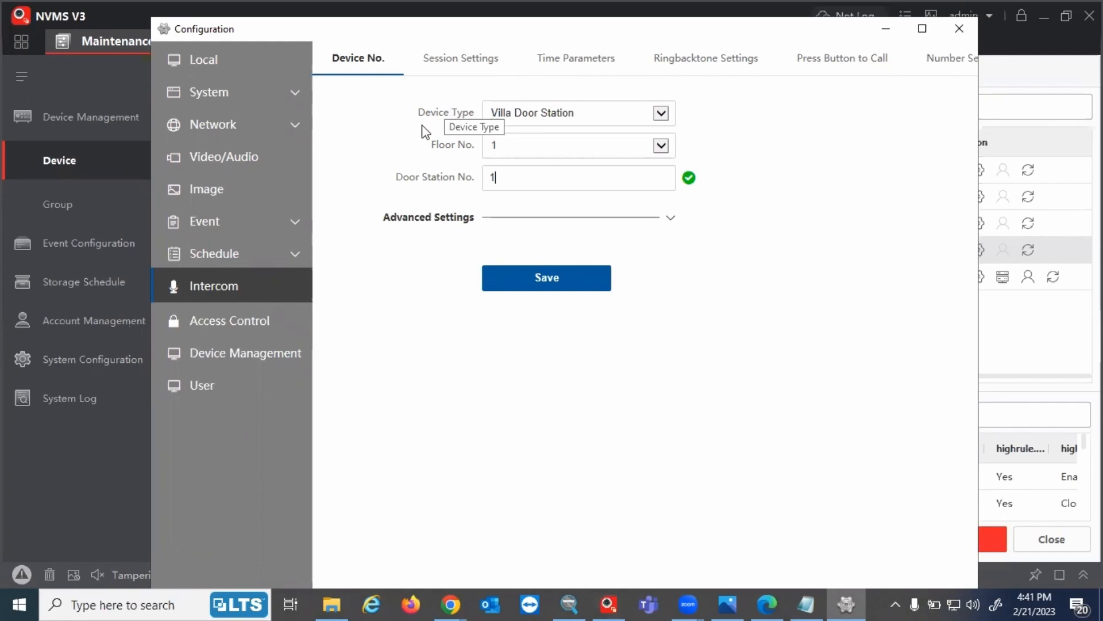
left_click(520, 282)
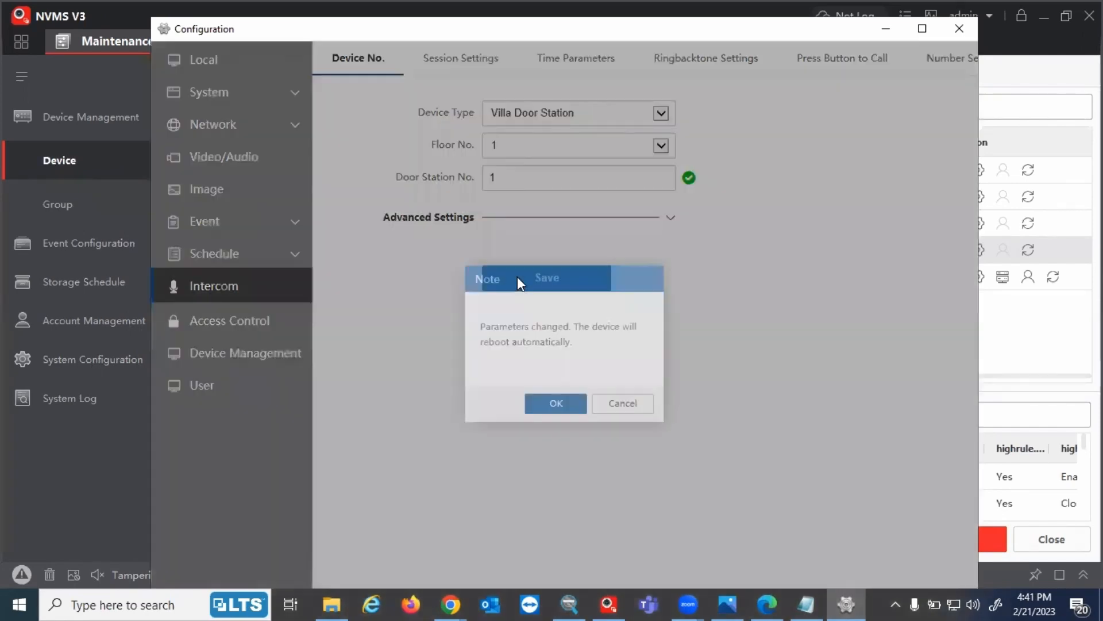
left_click(554, 405)
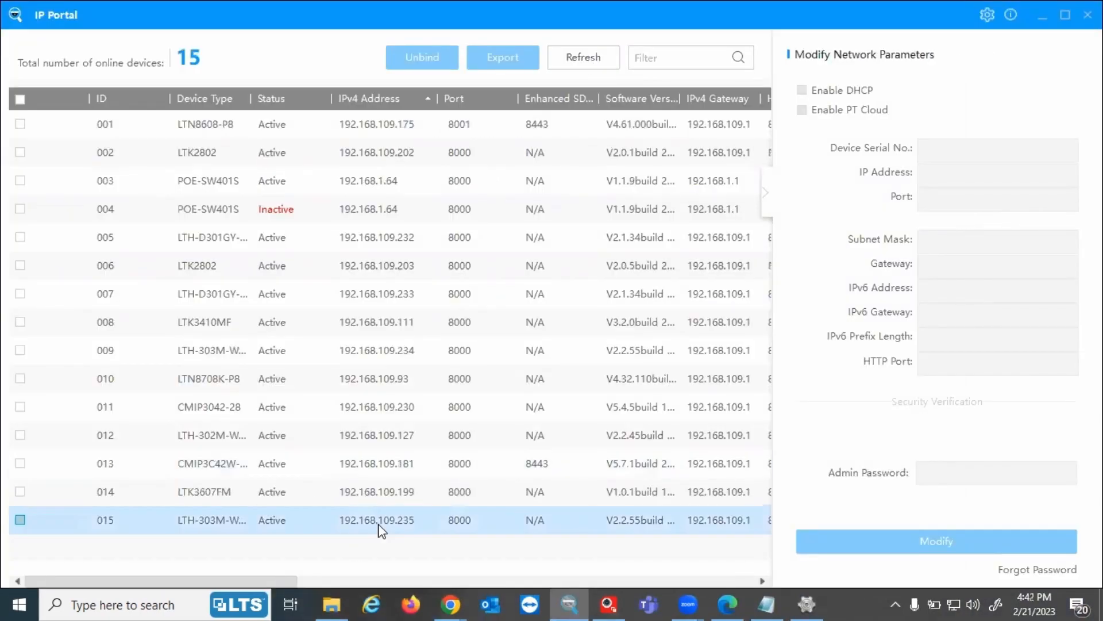
Return to NVMS V3 after confirming the 192.168.109.235 door station is Active in IP Portal
left_click(570, 595)
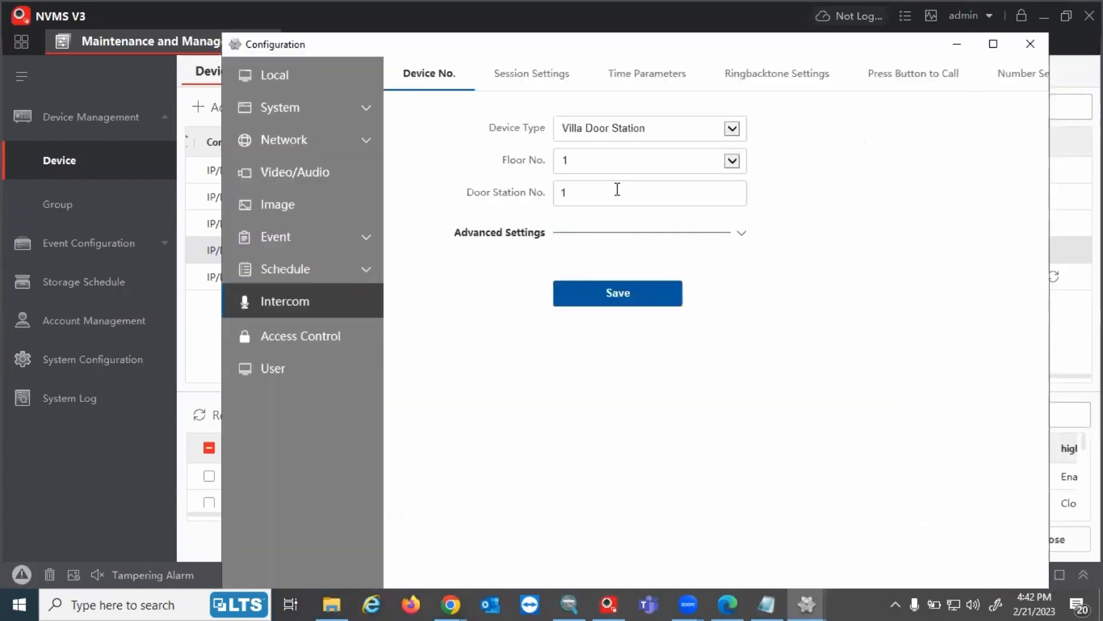
In Session Settings, enter 192.168.109.234 as the Main Door Station IP
left_click_drag(610, 195, 576, 196)
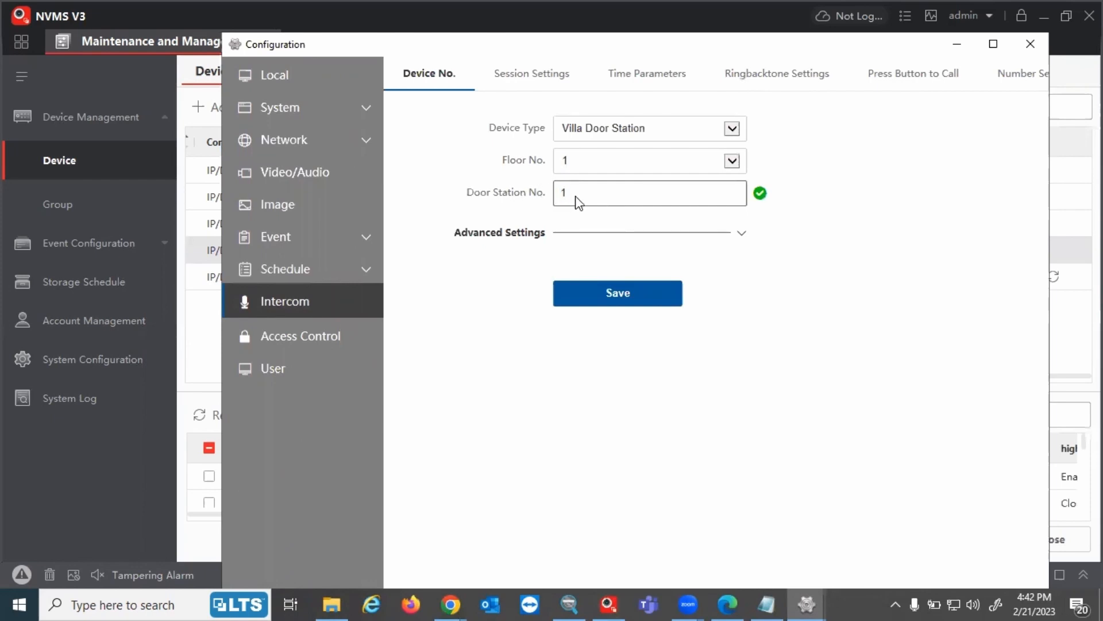
left_click(522, 84)
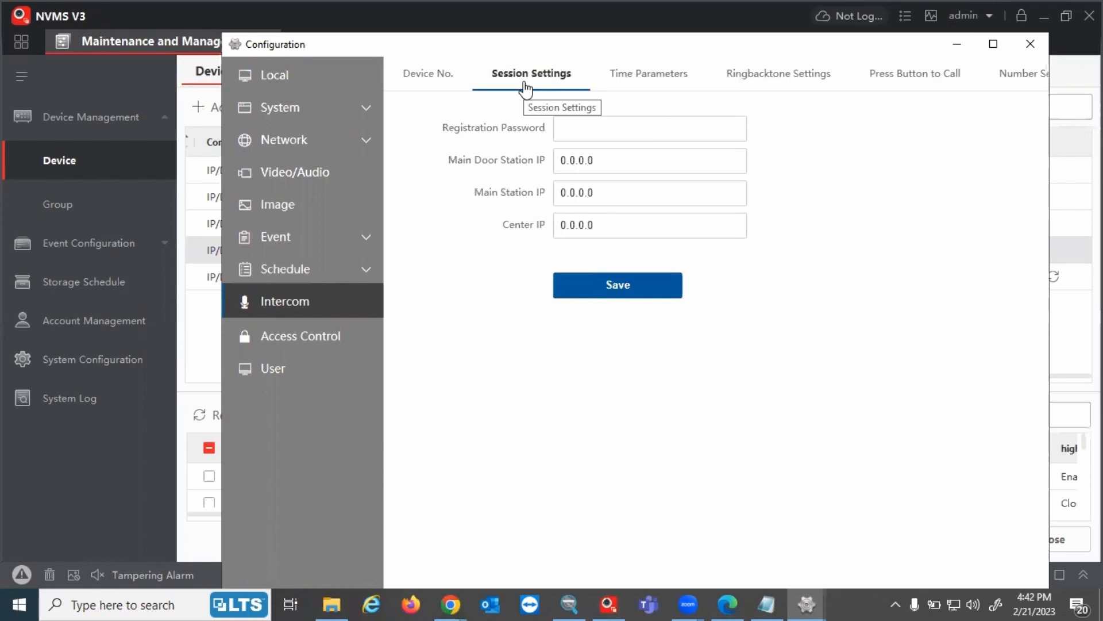
left_click_drag(619, 158, 553, 167)
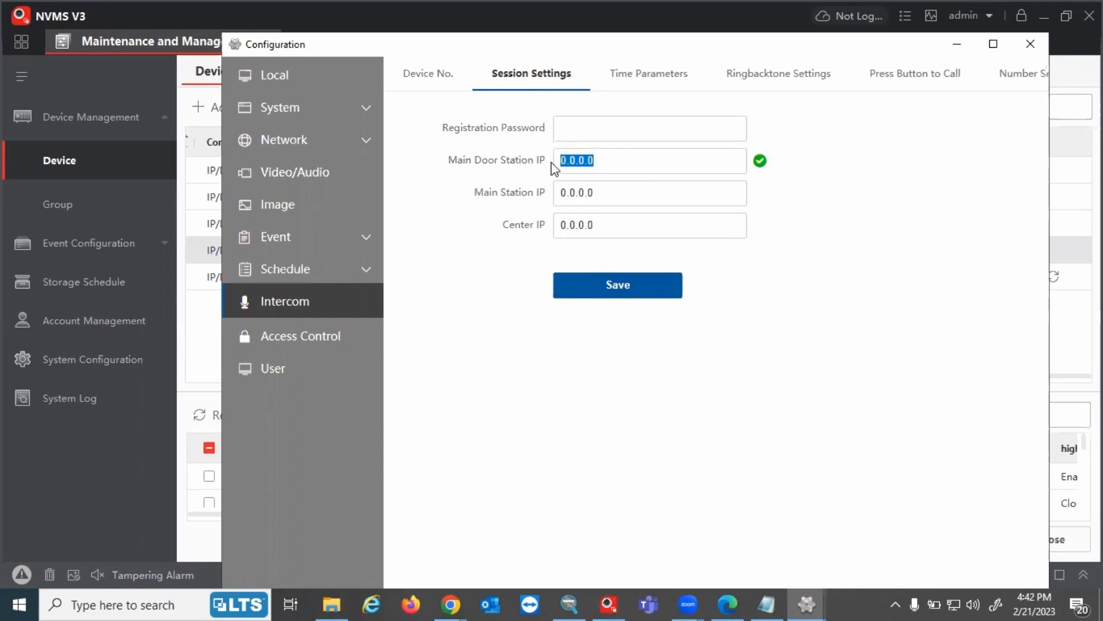
left_click(771, 602)
left_click_drag(544, 351, 516, 352)
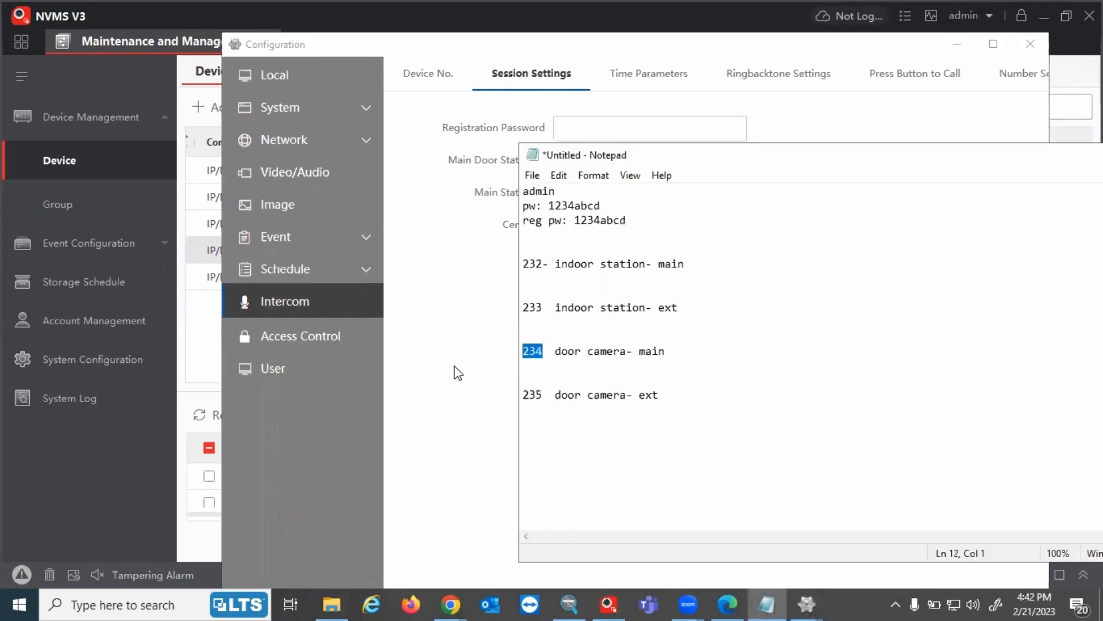
left_click(455, 367)
type("192.168.10")
type("23")
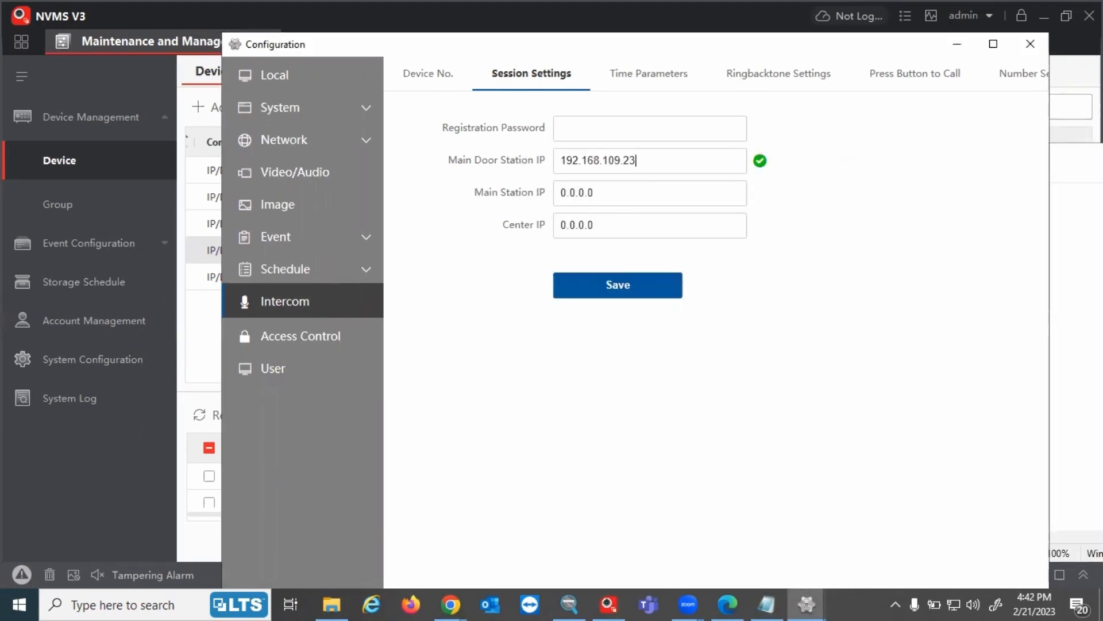
Fill in the registration password and save the session settings
left_click(599, 124)
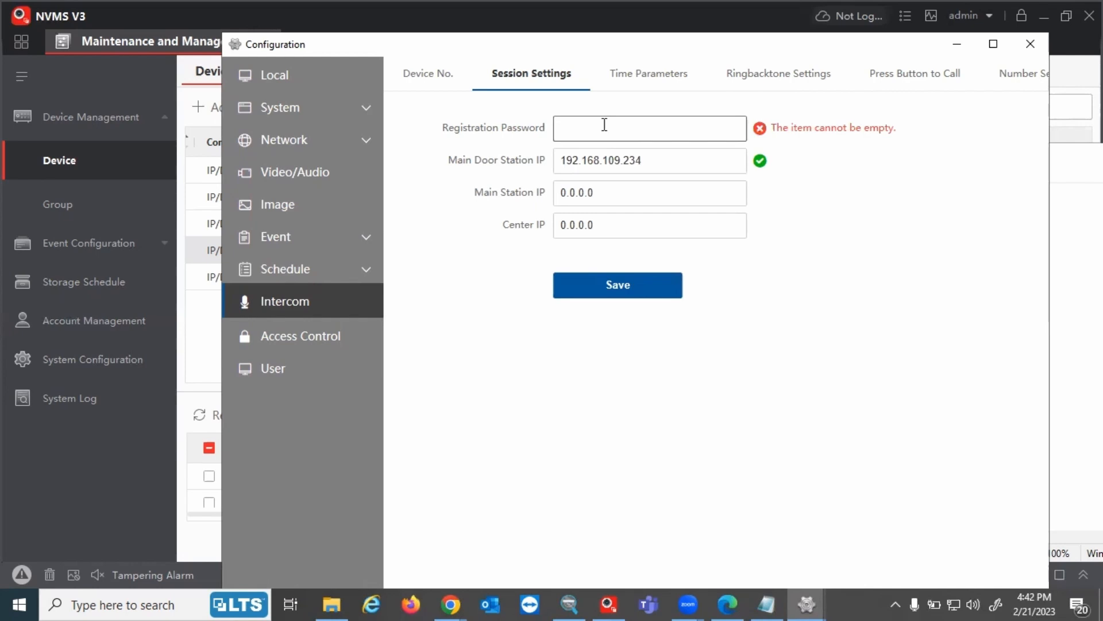
type("abcd1234")
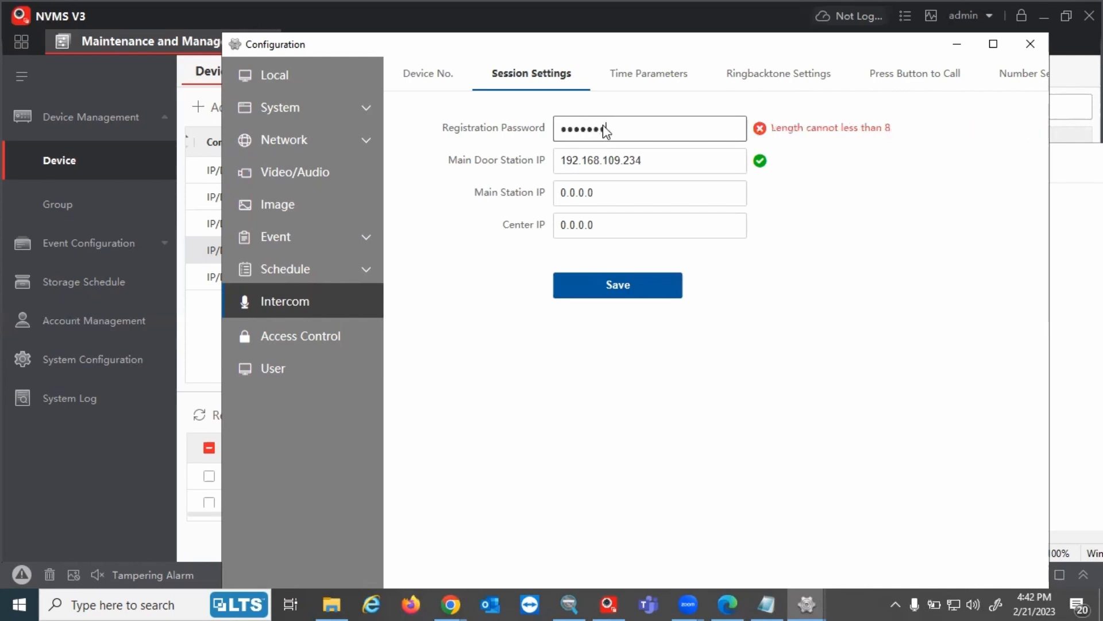
left_click(638, 286)
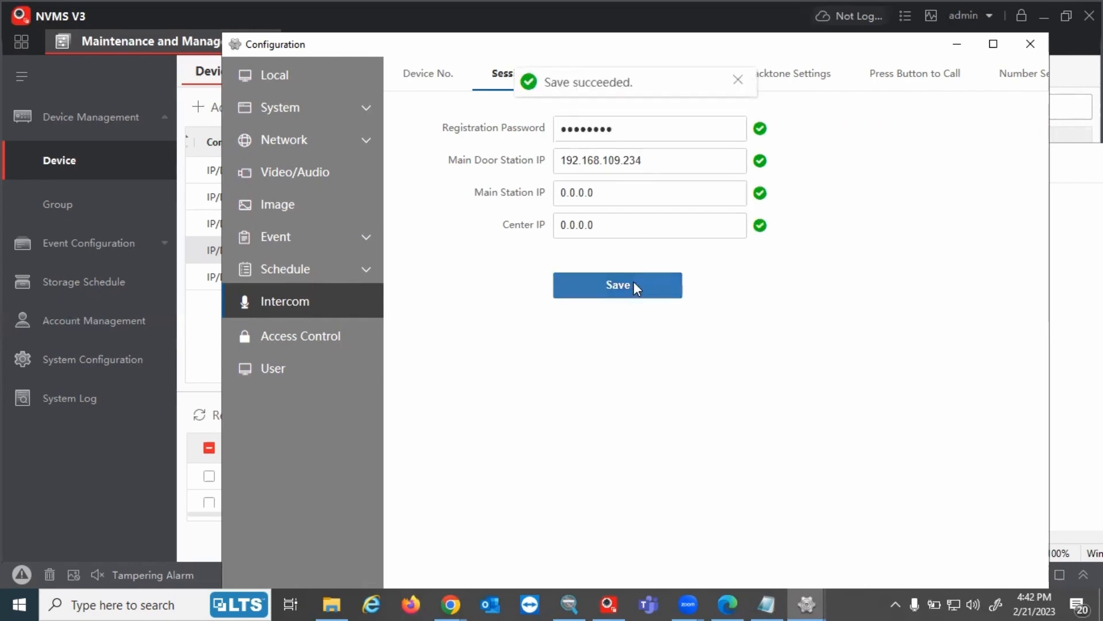
left_click(810, 601)
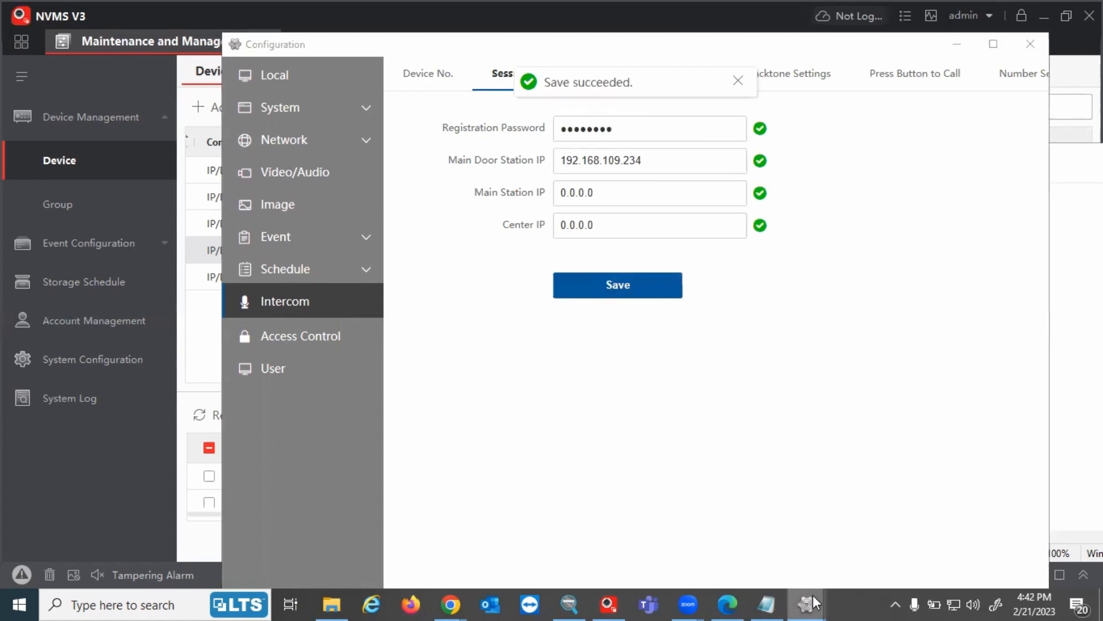
Show the main door station's Device Management list, with Sub Door Station 192.168.109.235 online, in a maximized window
left_click(759, 537)
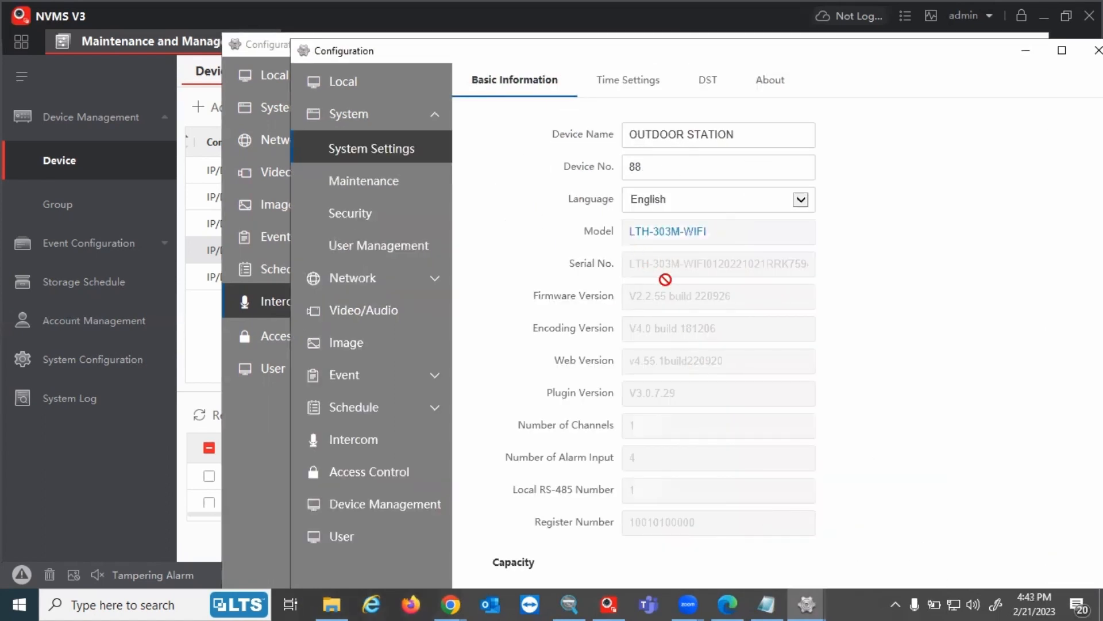
left_click(378, 502)
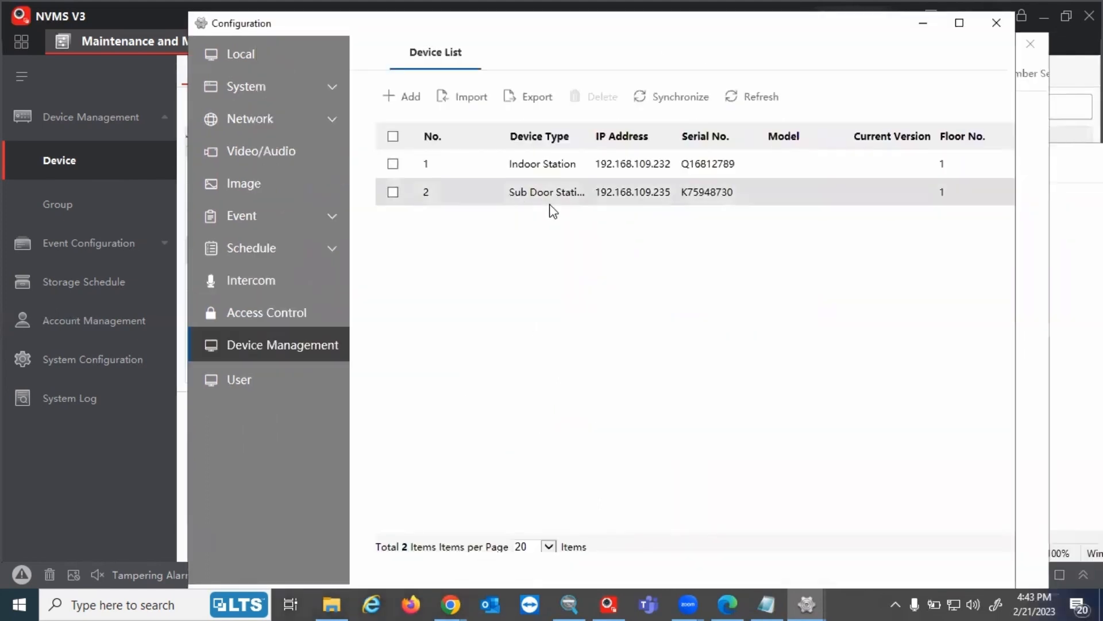
left_click_drag(501, 195, 595, 195)
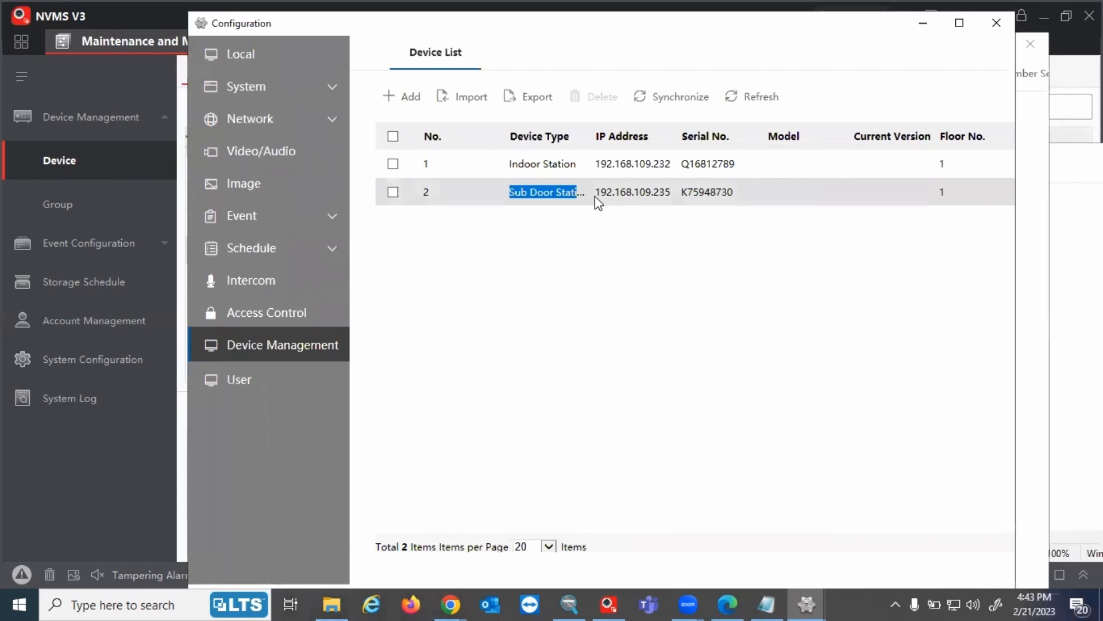
left_click(542, 198)
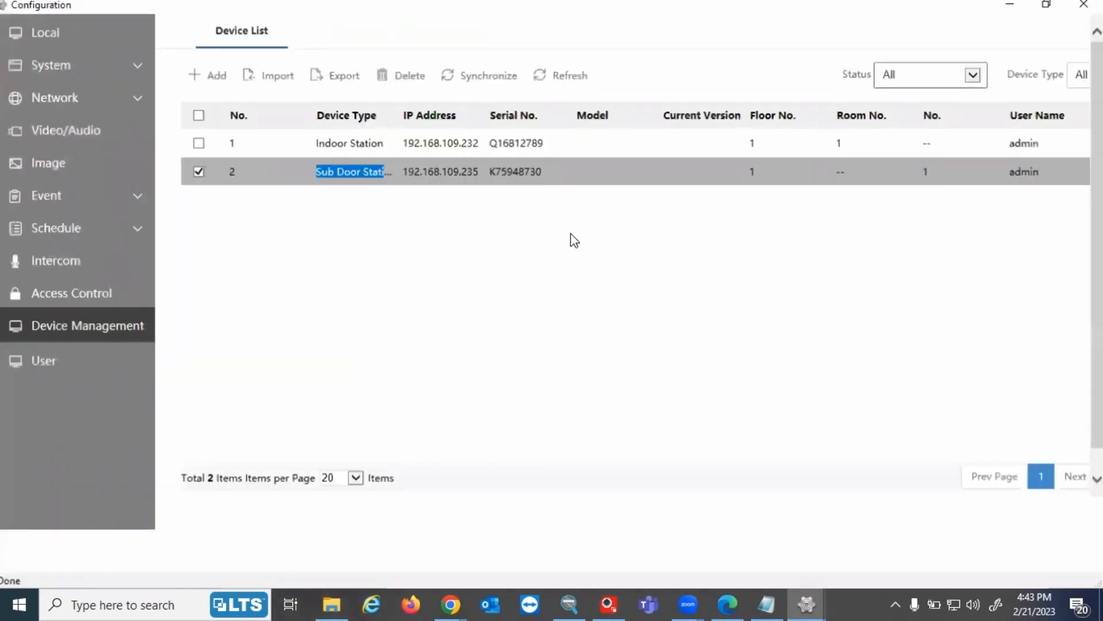
left_click(959, 23)
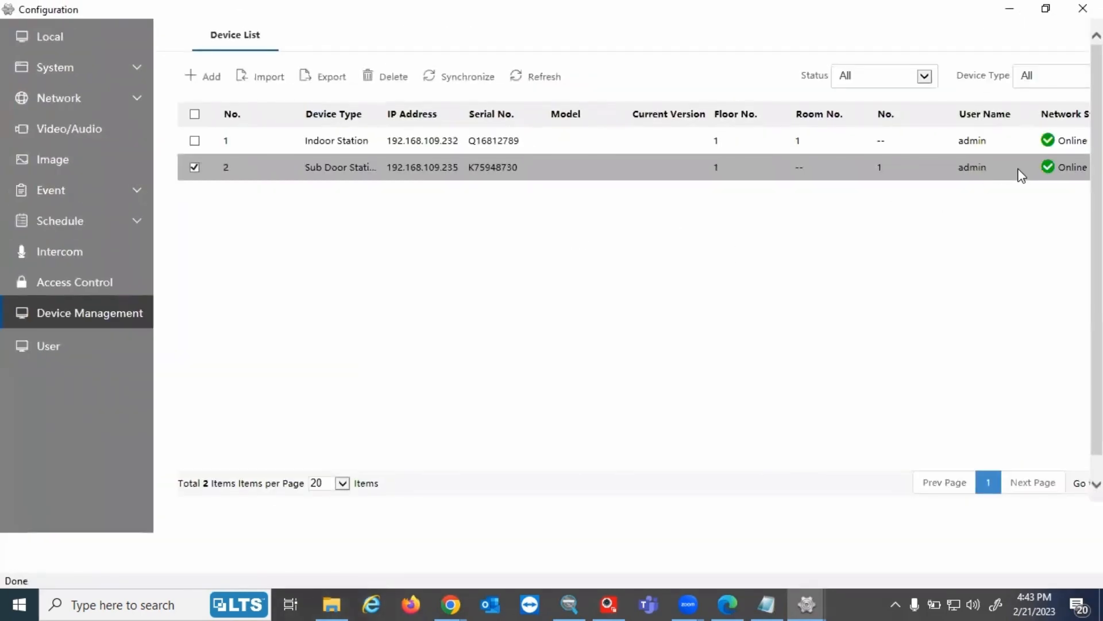